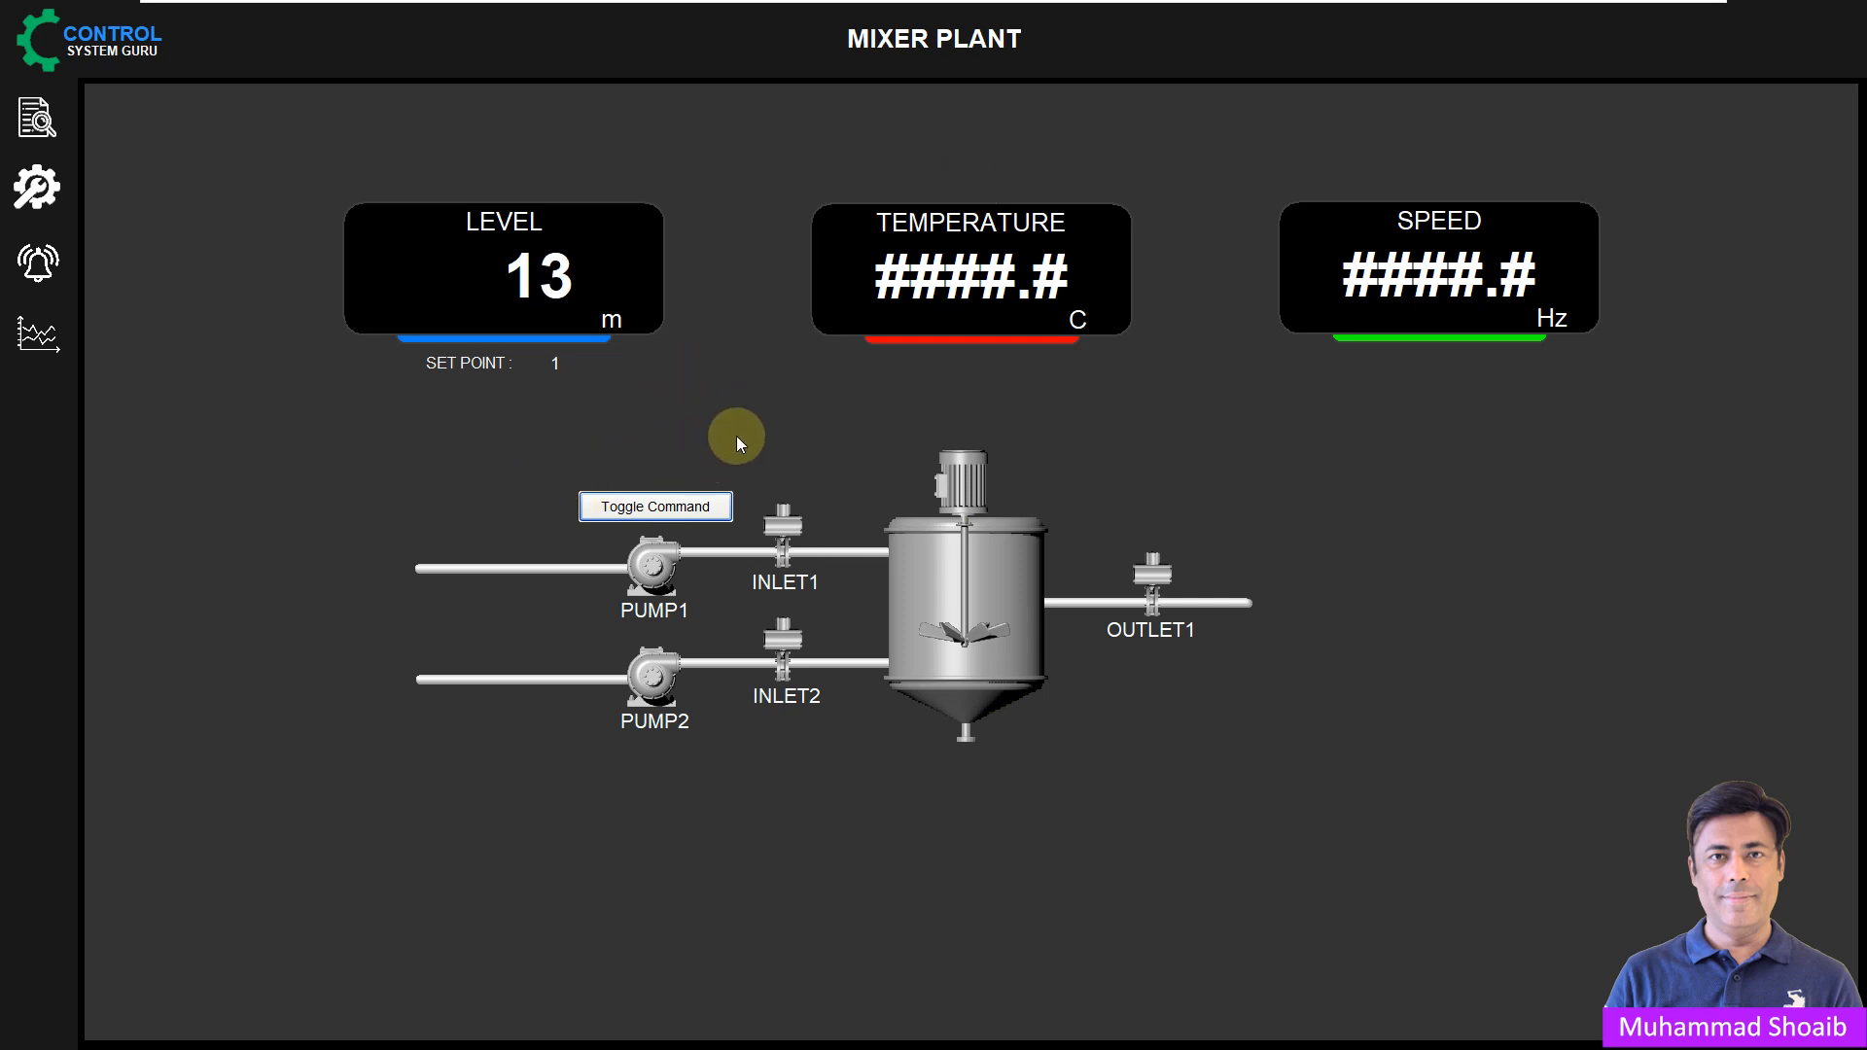
Start PUMP1 and stop it again with the Toggle Command button in the runtime
click(647, 510)
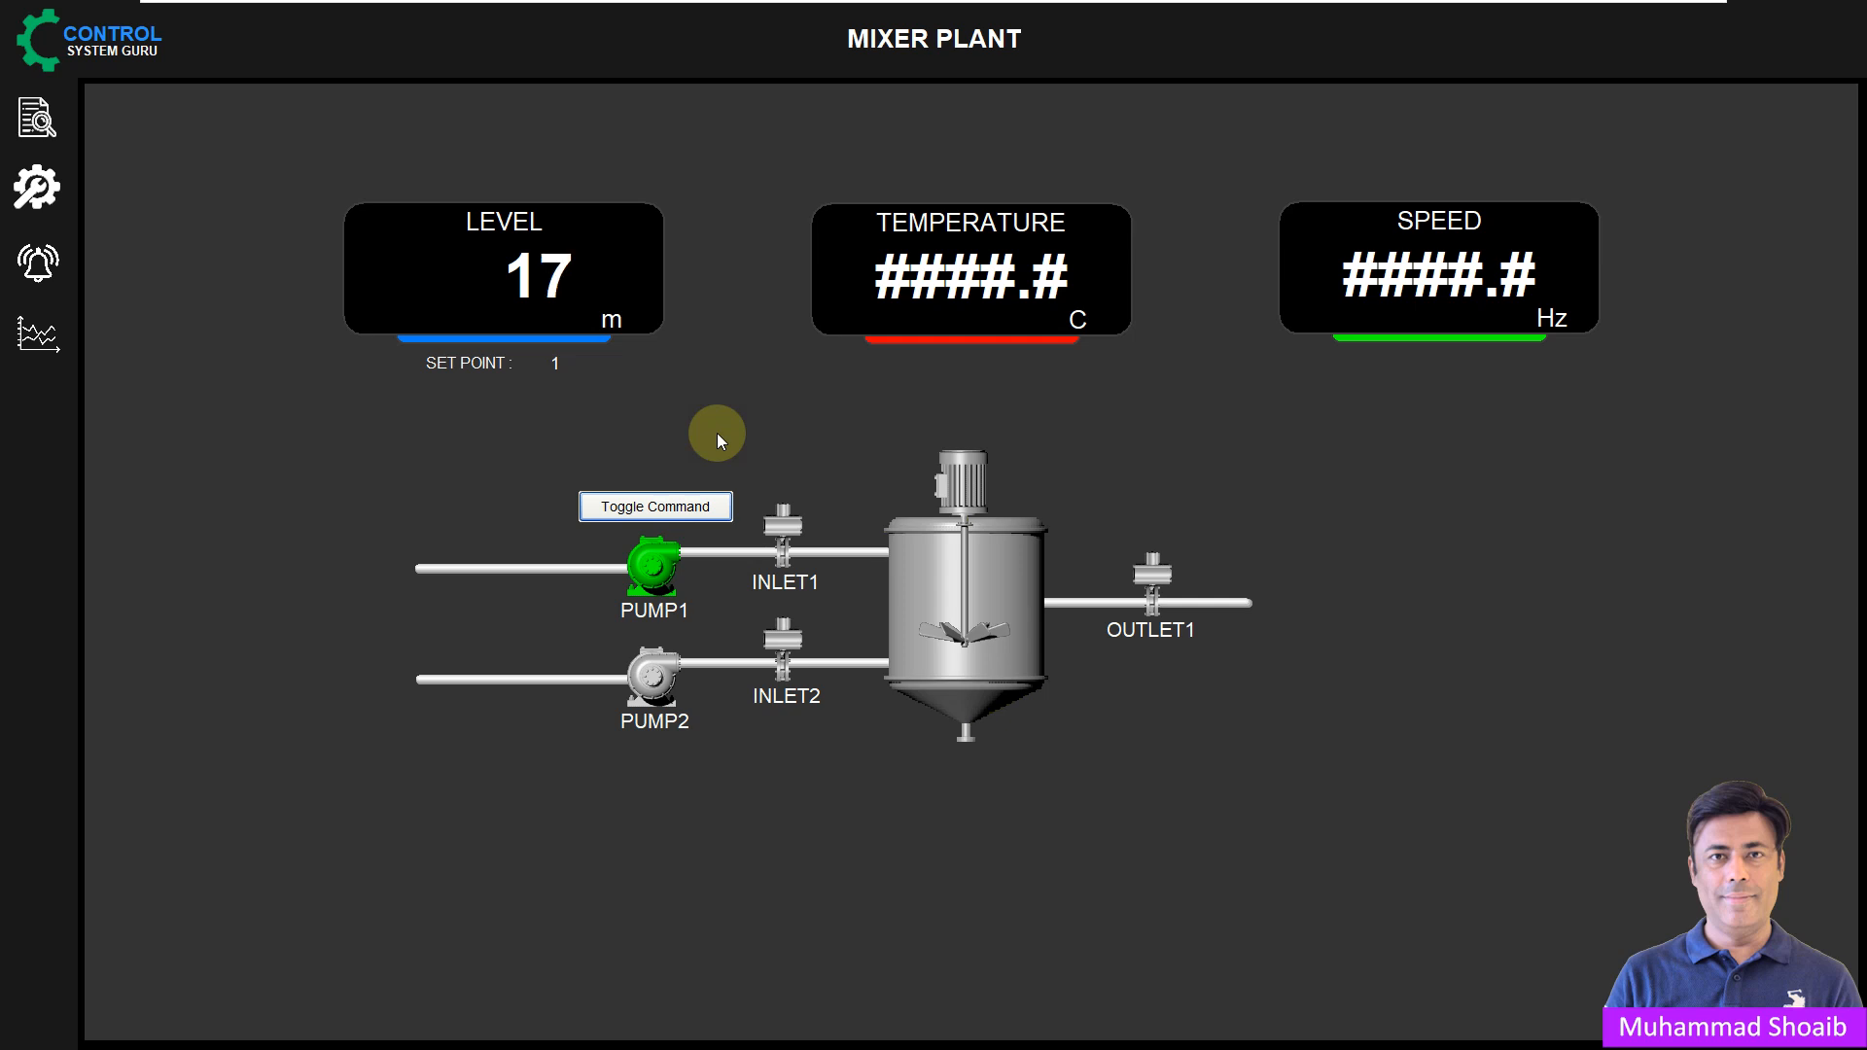
click(698, 506)
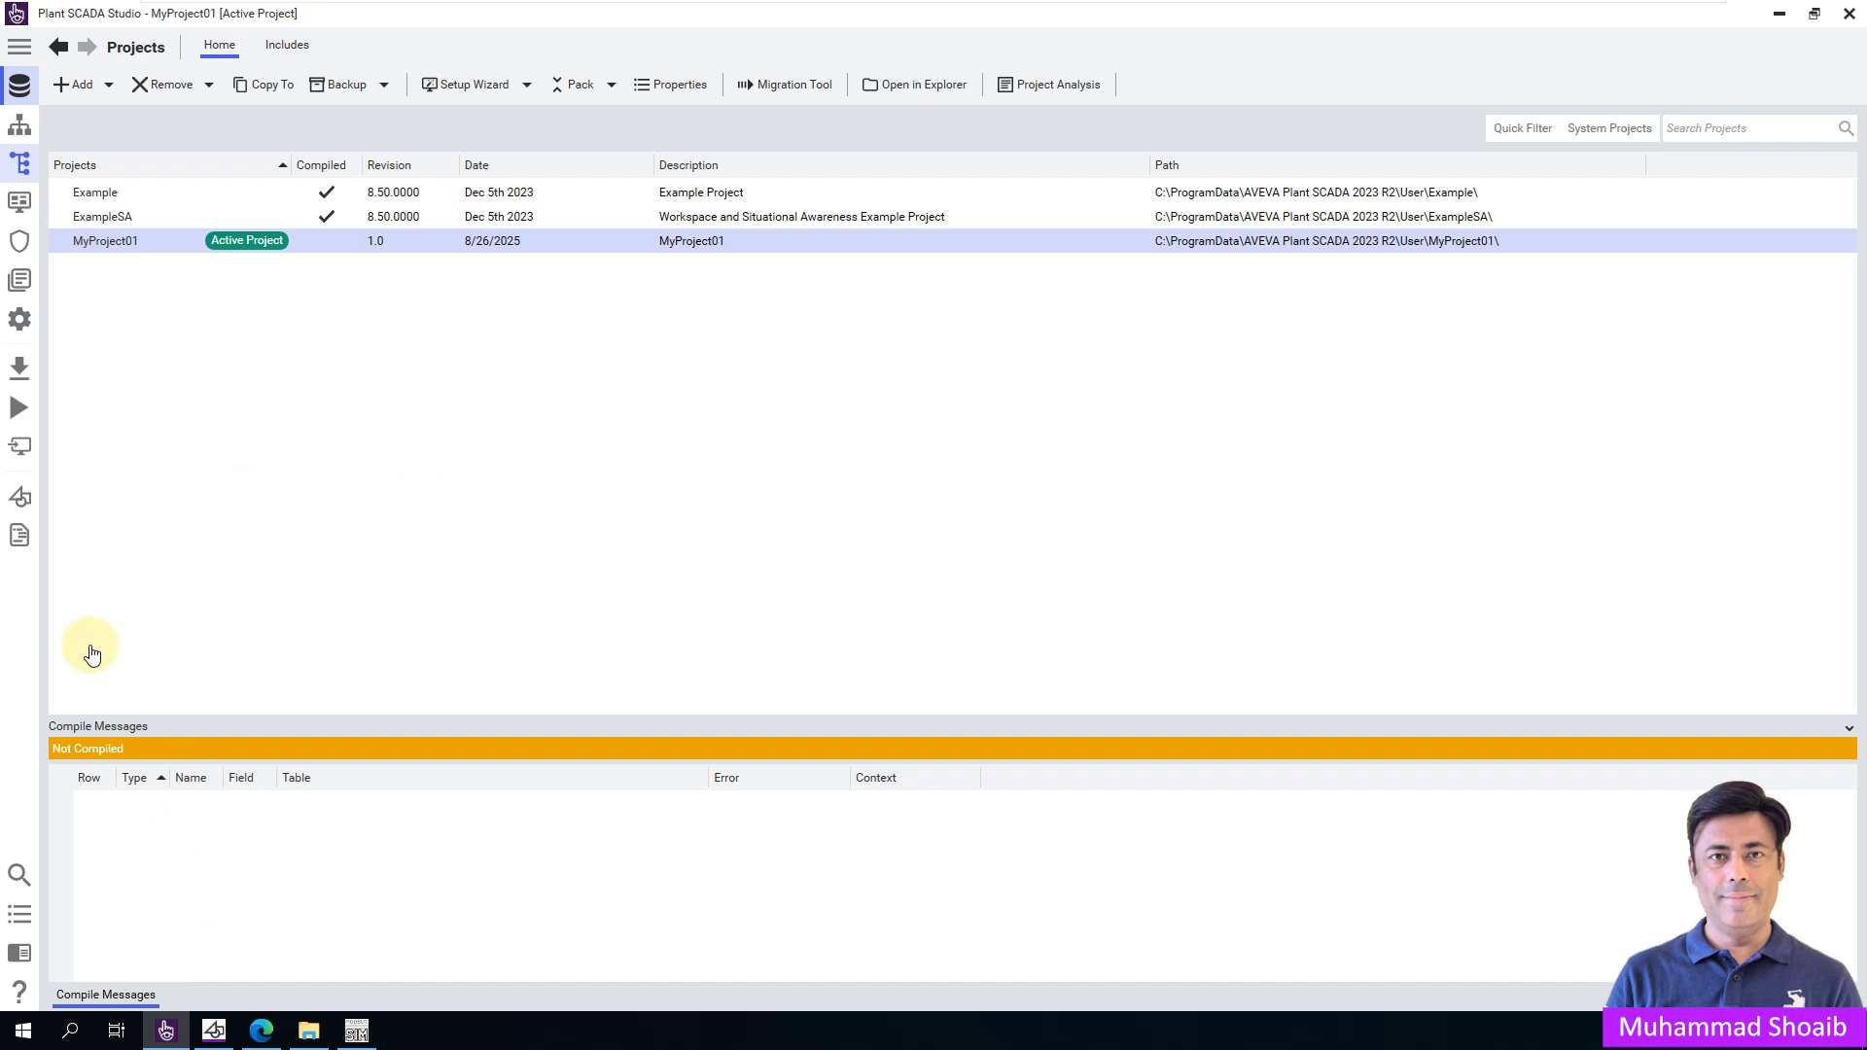
Load MyProject01's Overview page into Graphics Builder for editing
click(21, 501)
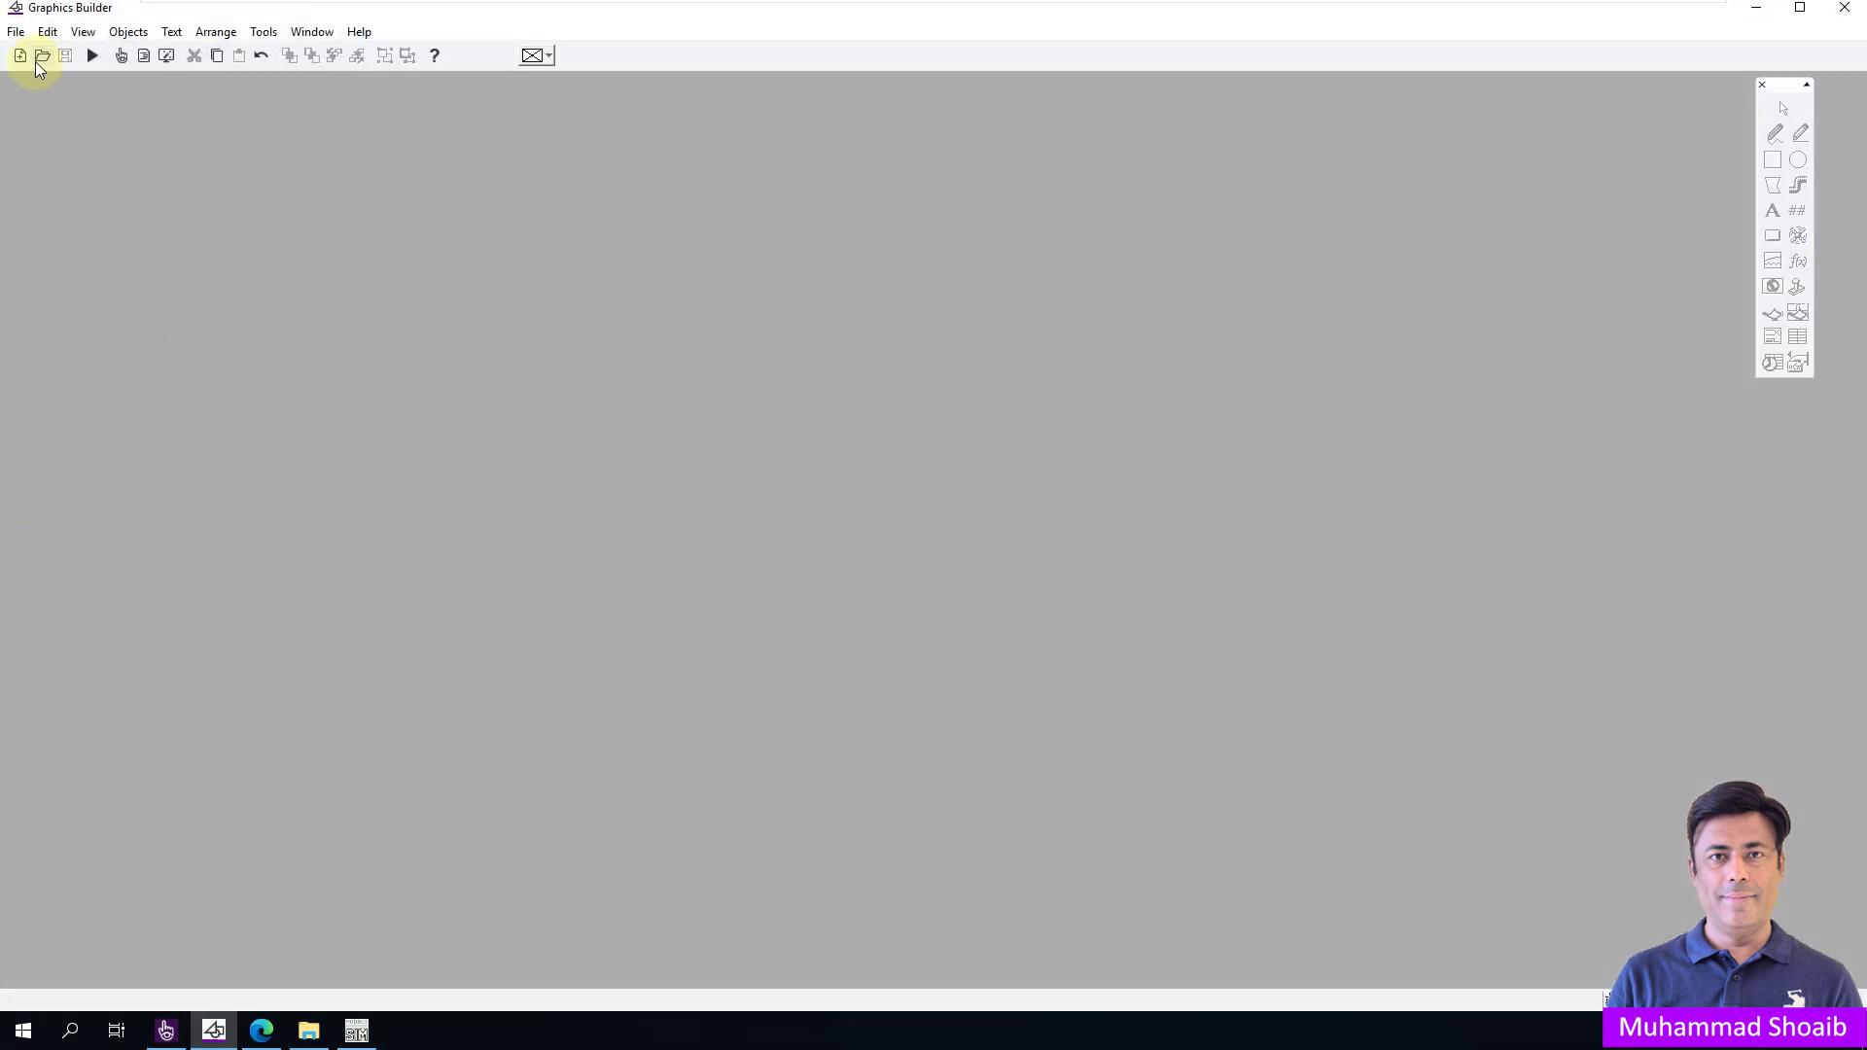
click(42, 55)
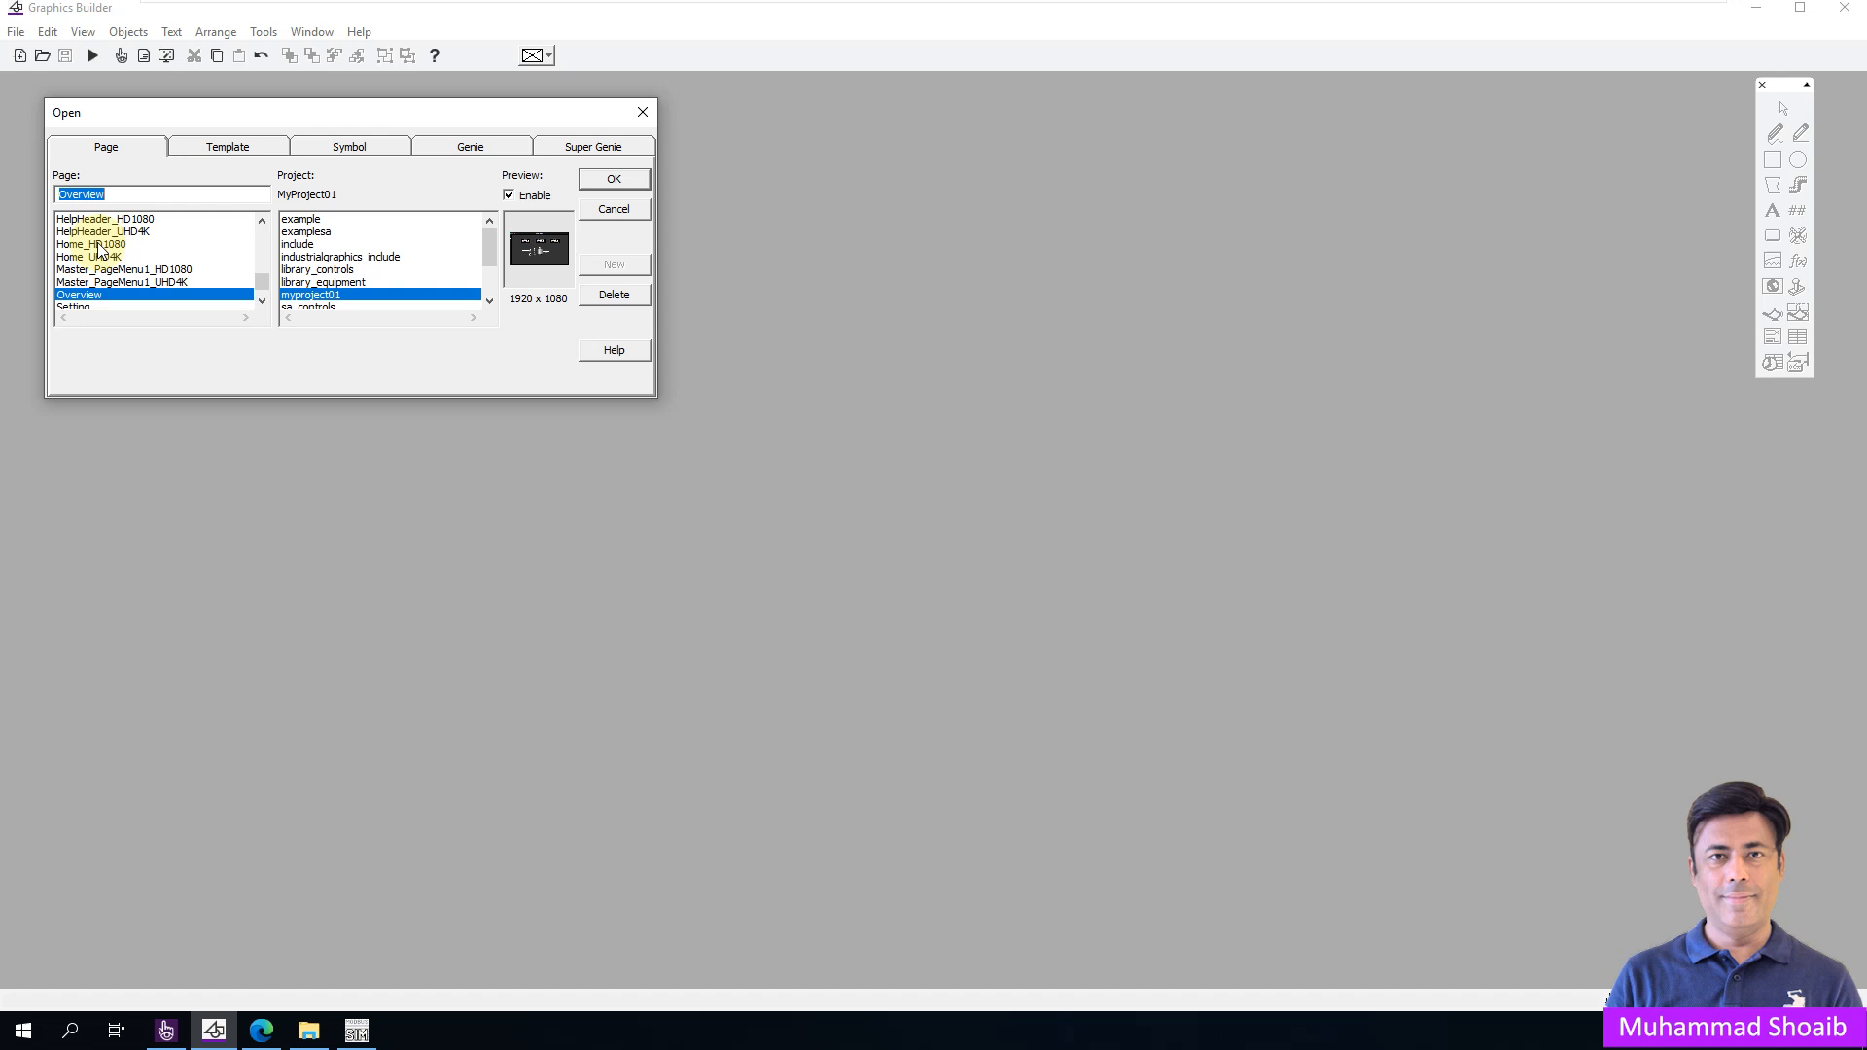
click(613, 178)
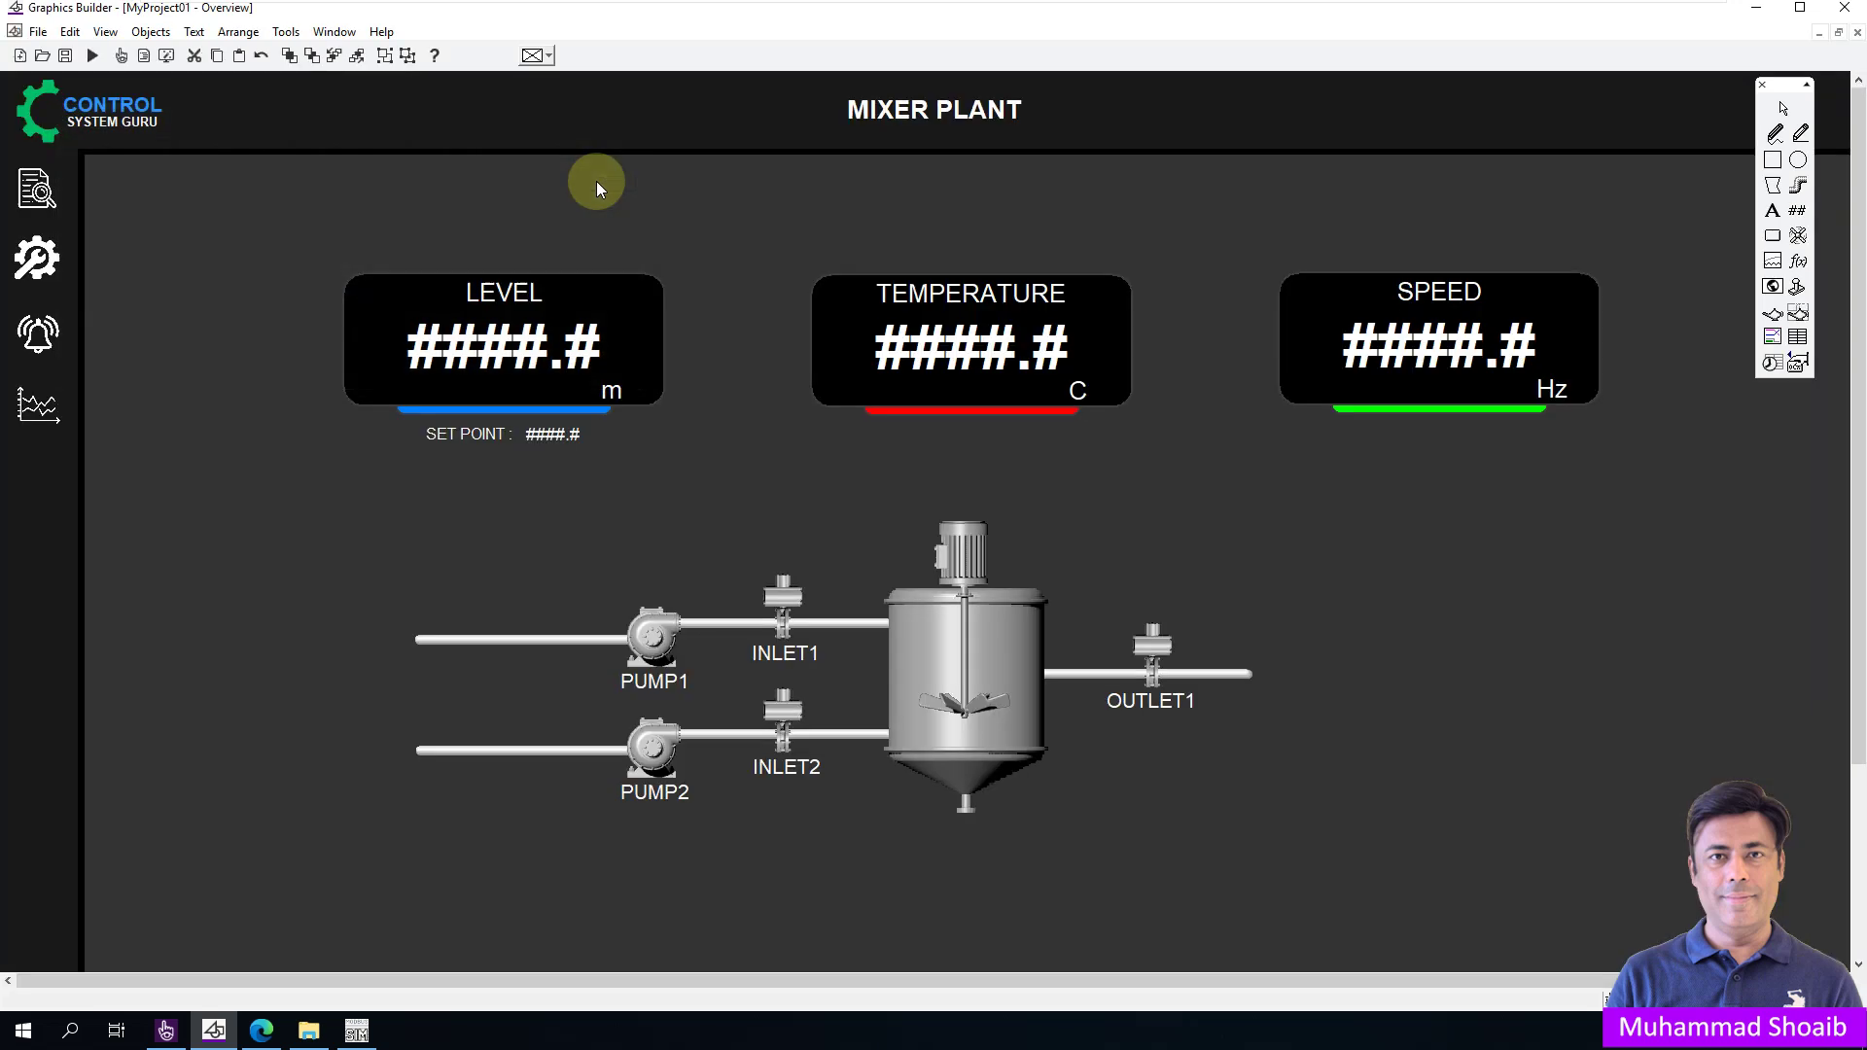
Draw a push button above PUMP1 and label it 'Toggle Command'
click(1772, 235)
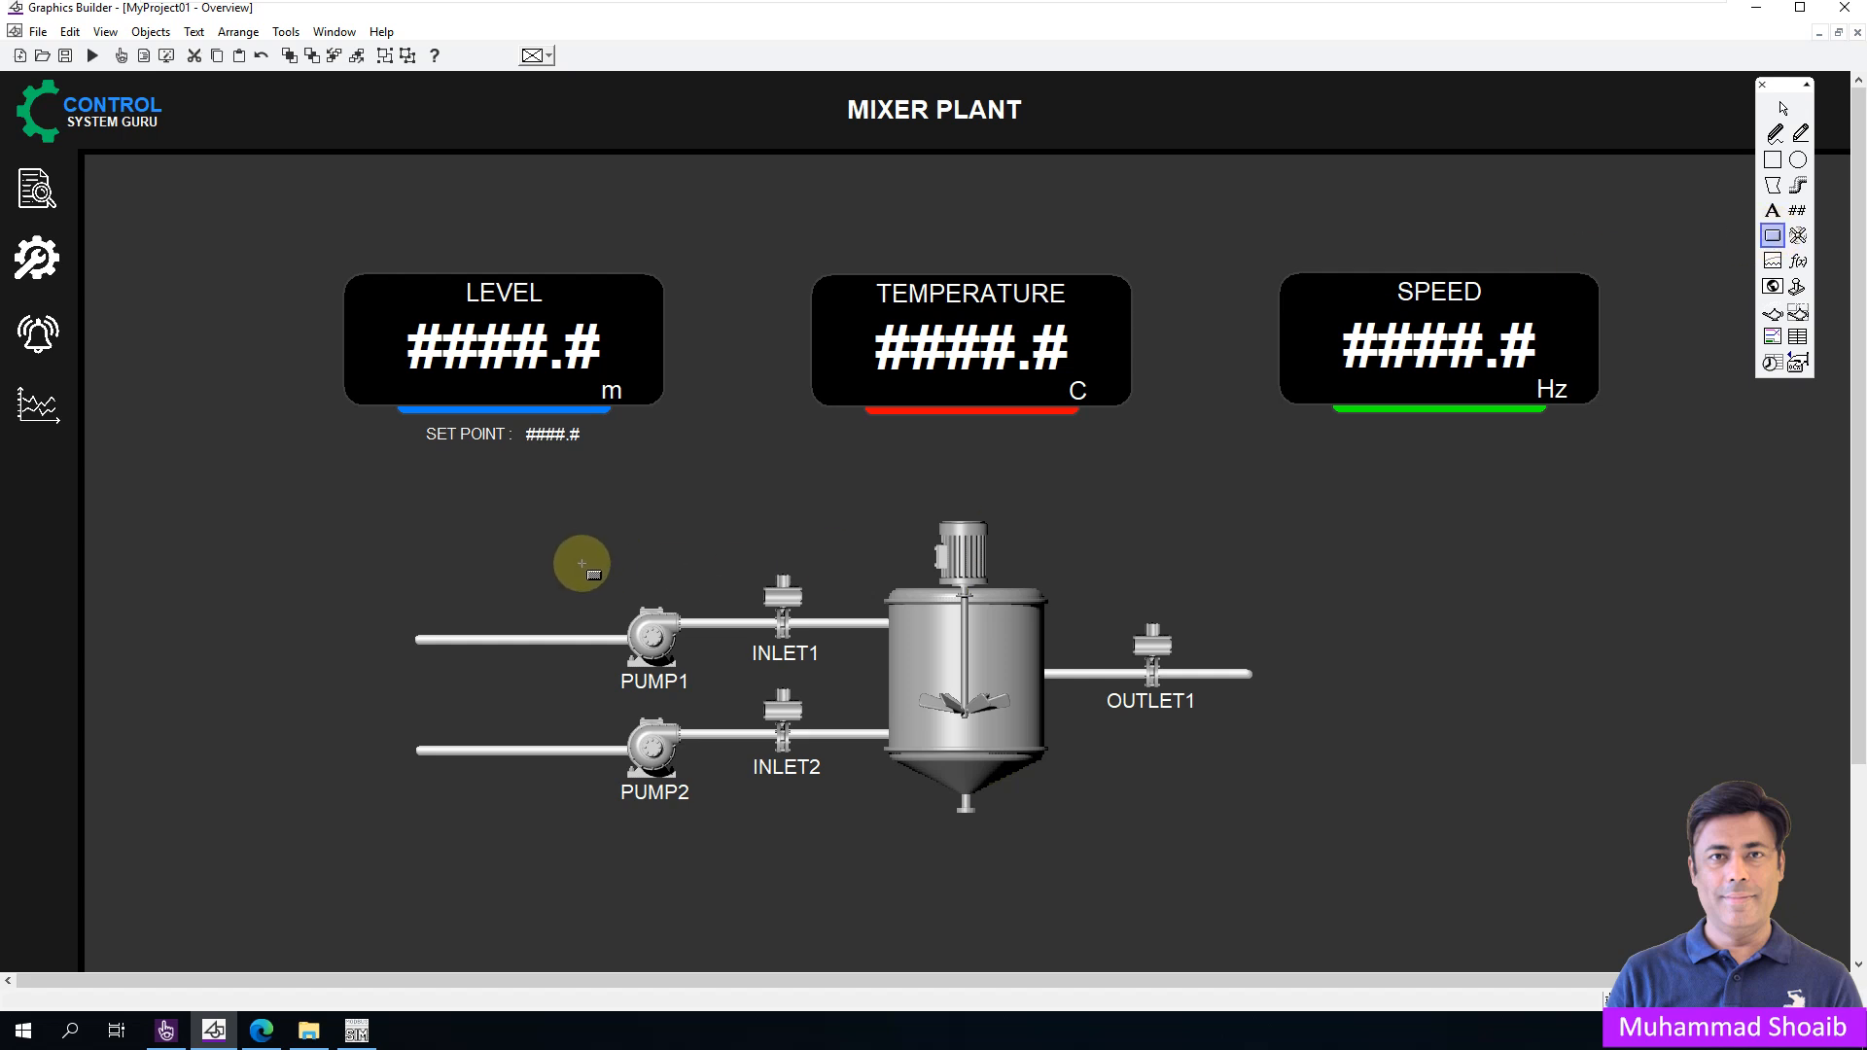
drag(563, 556, 741, 594)
double_click(945, 728)
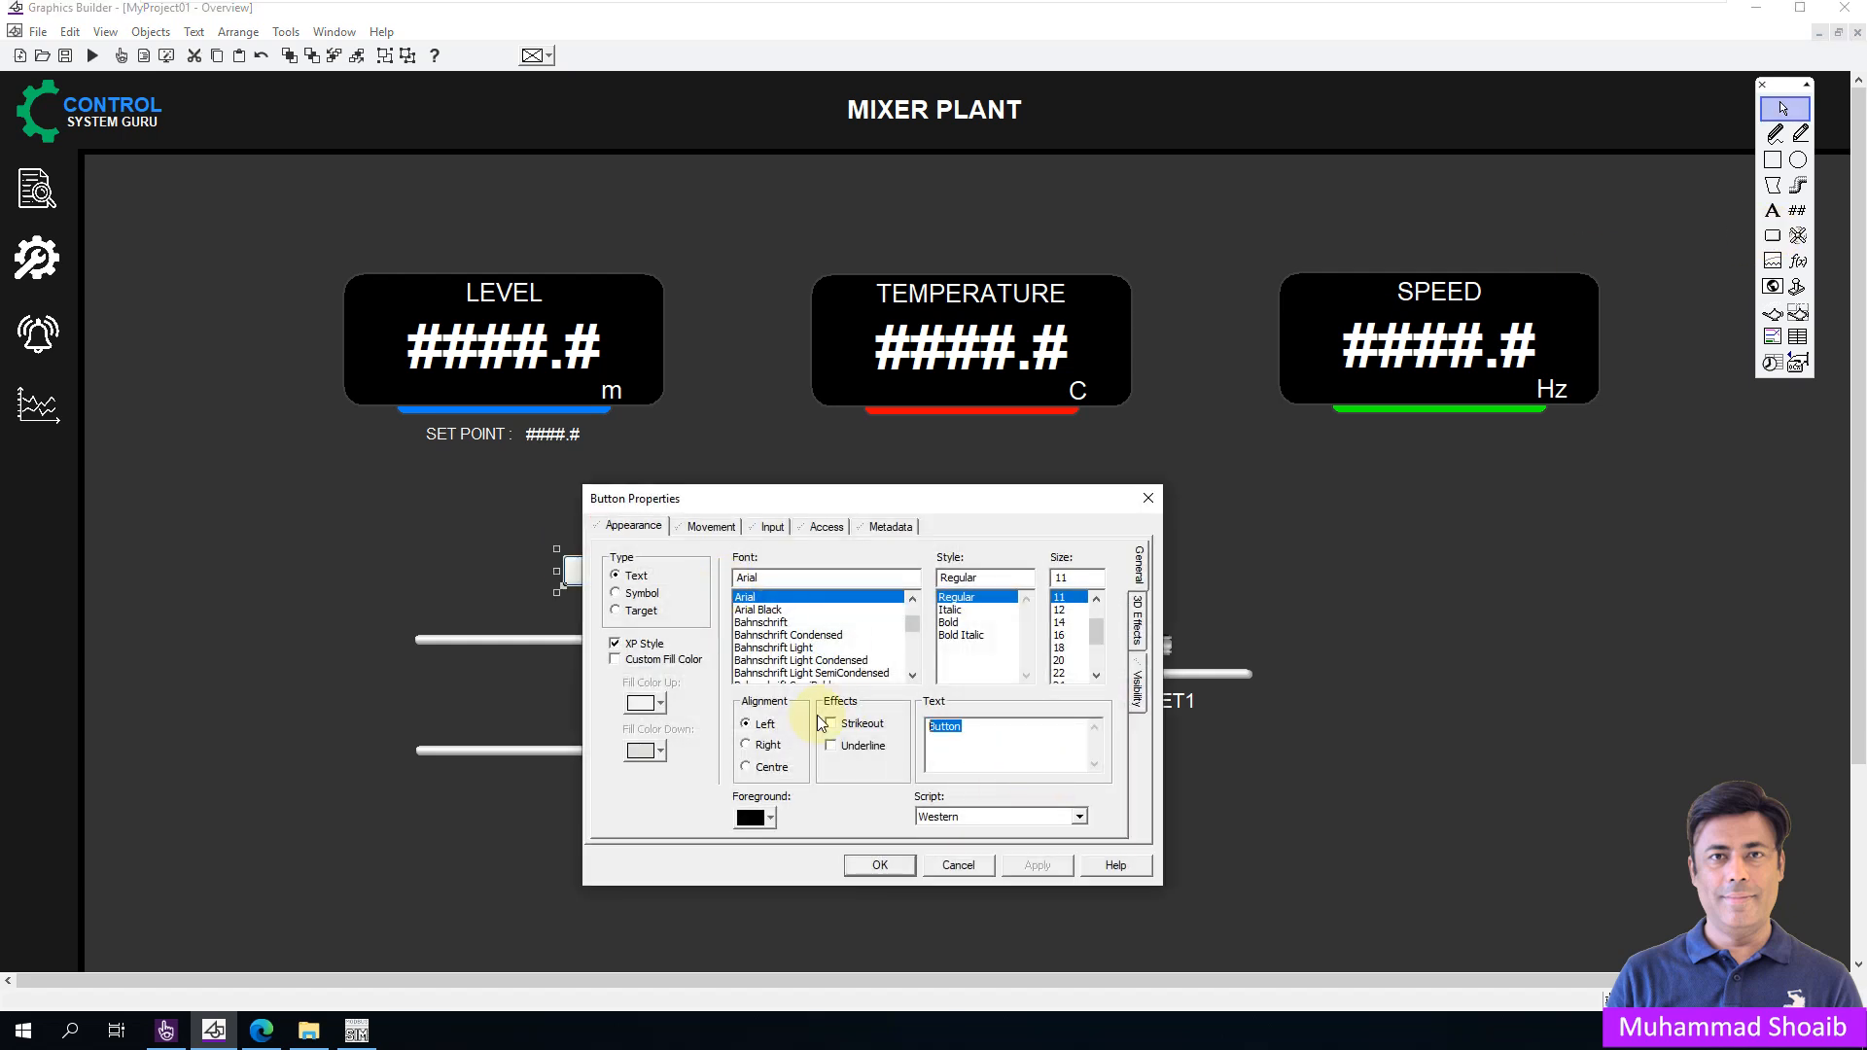
text(T)
text(oggle C)
text(ommand)
click(880, 864)
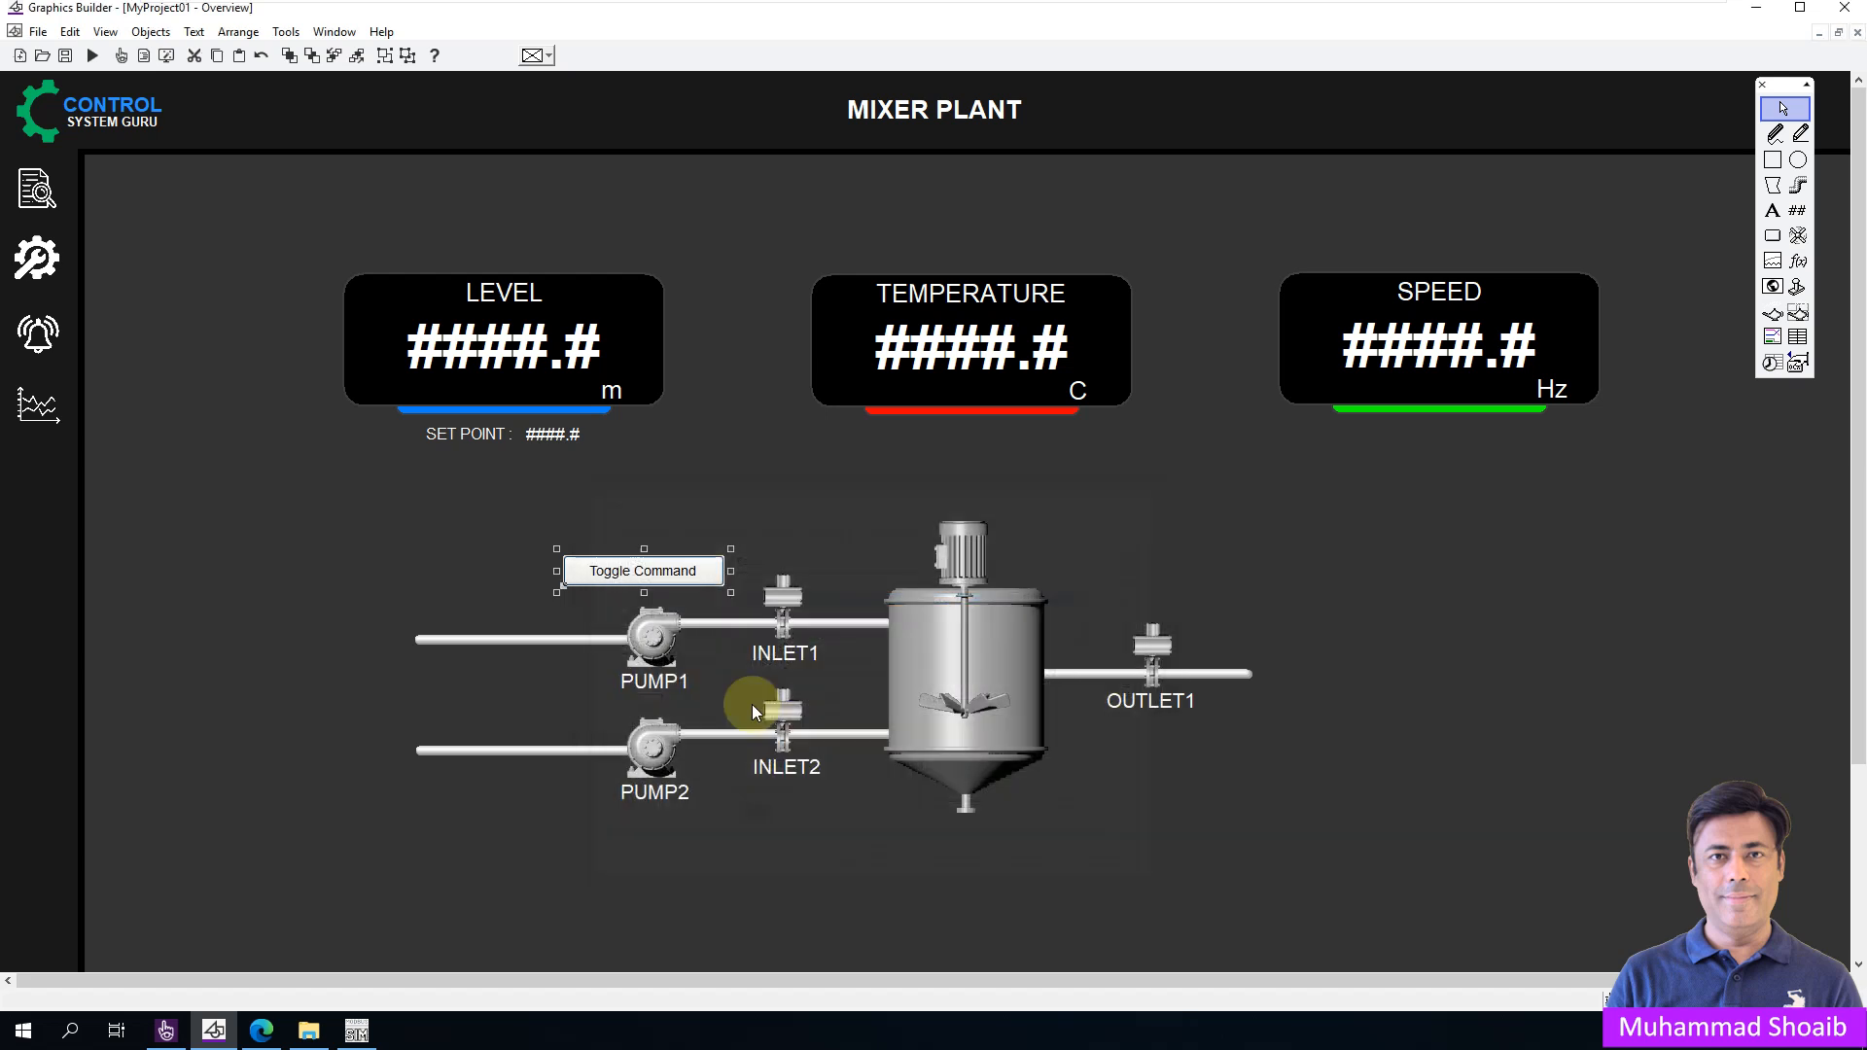
double_click(692, 584)
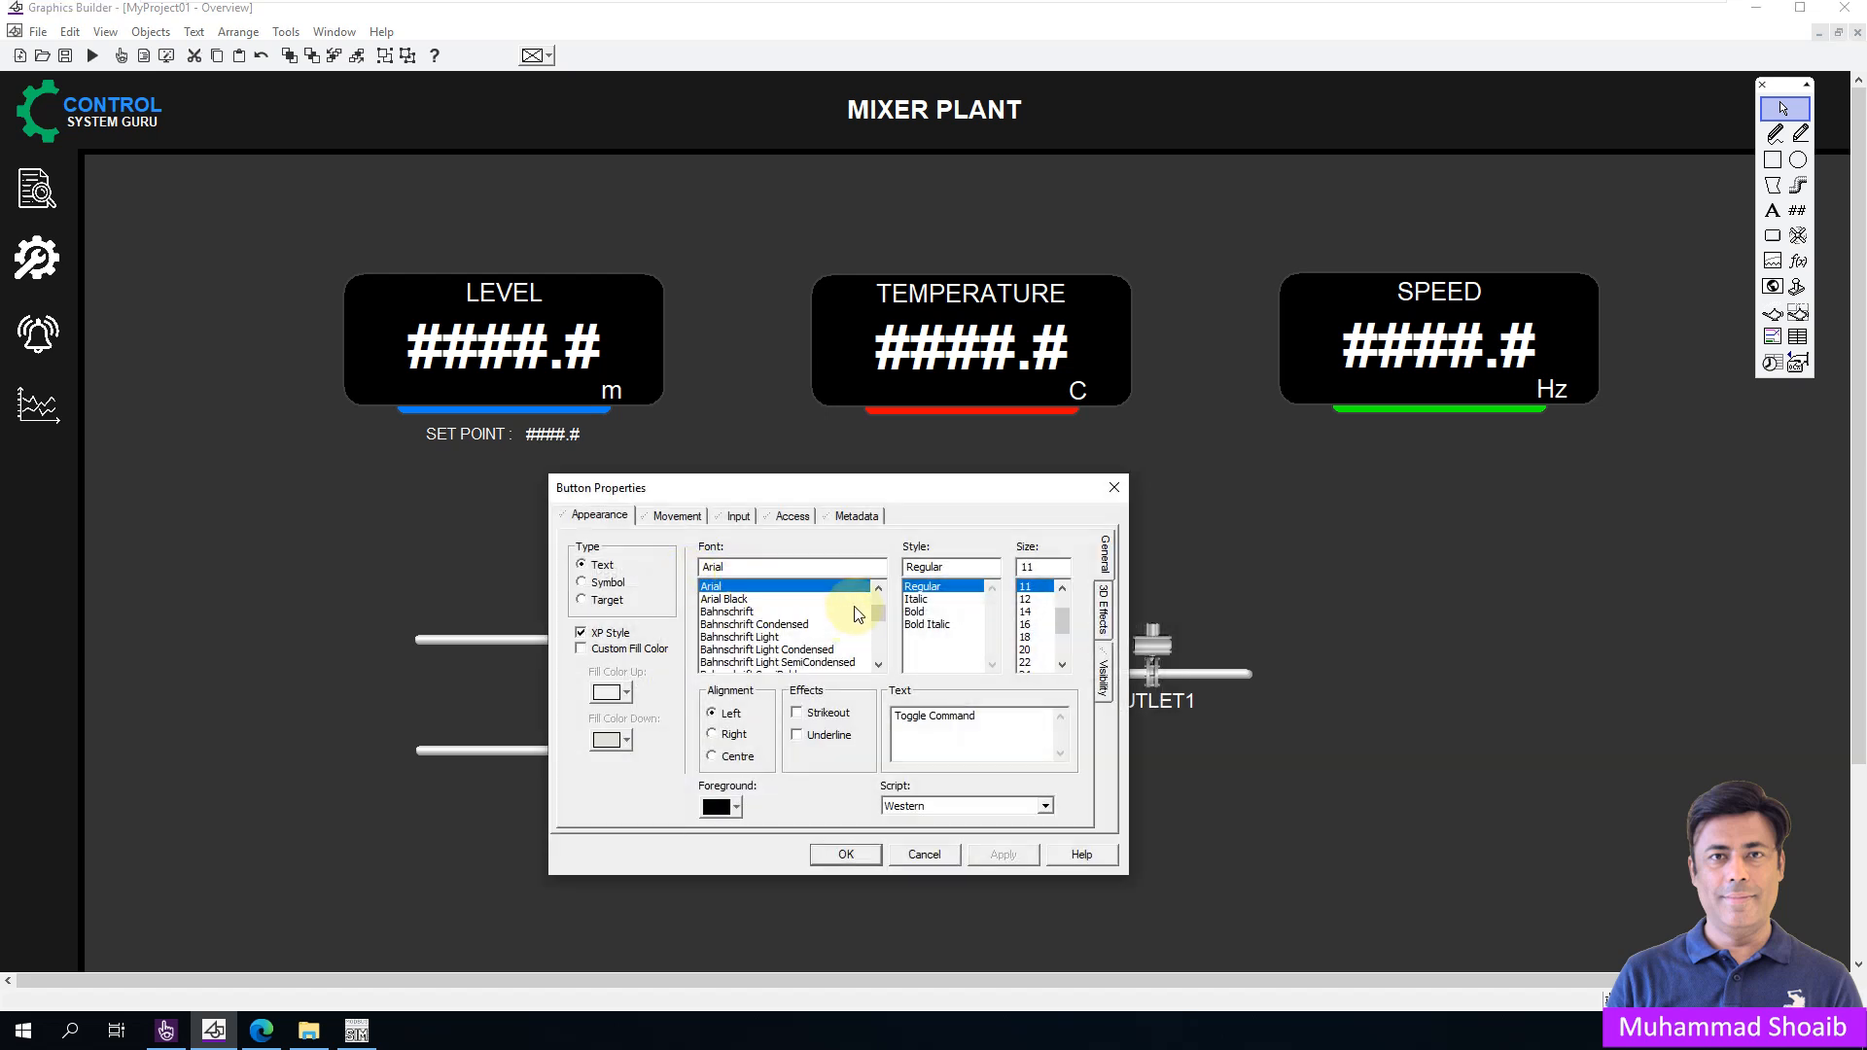
Assign the button an Up command of Toggle() in its Input settings
click(737, 515)
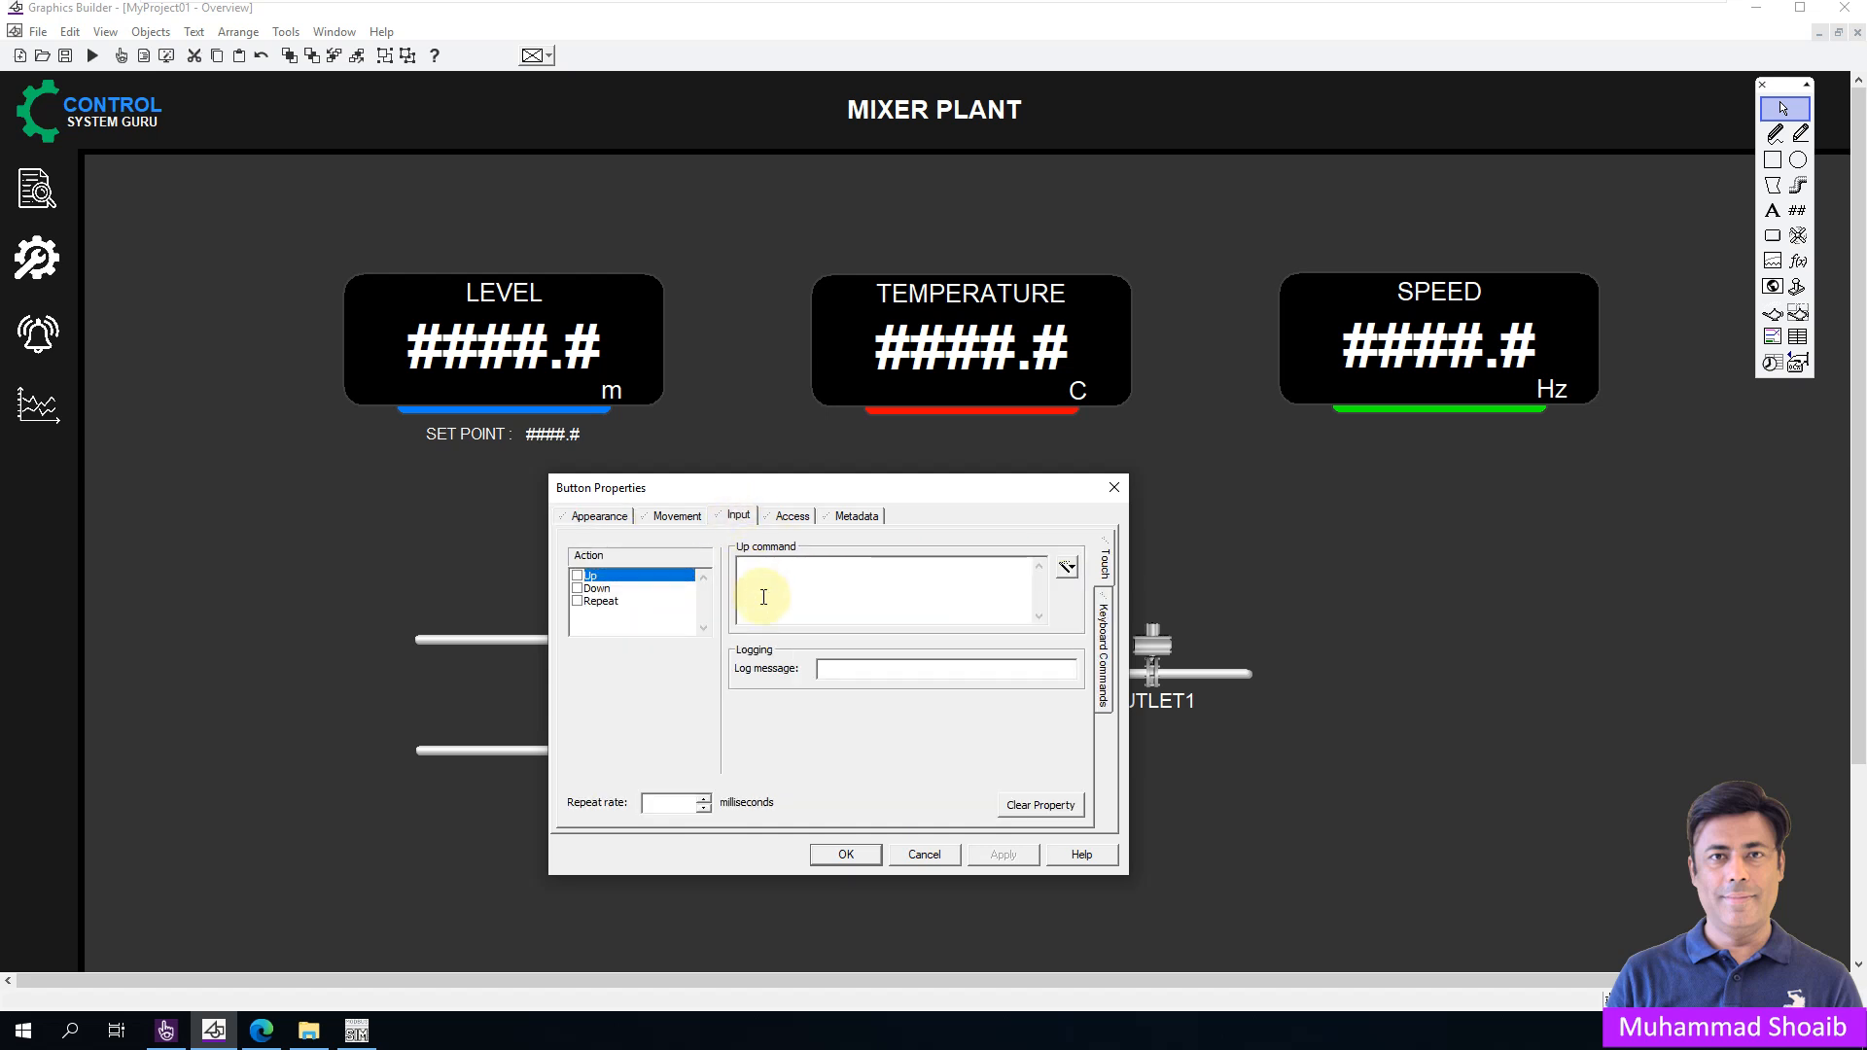
text(To)
text(ggle)
text(()
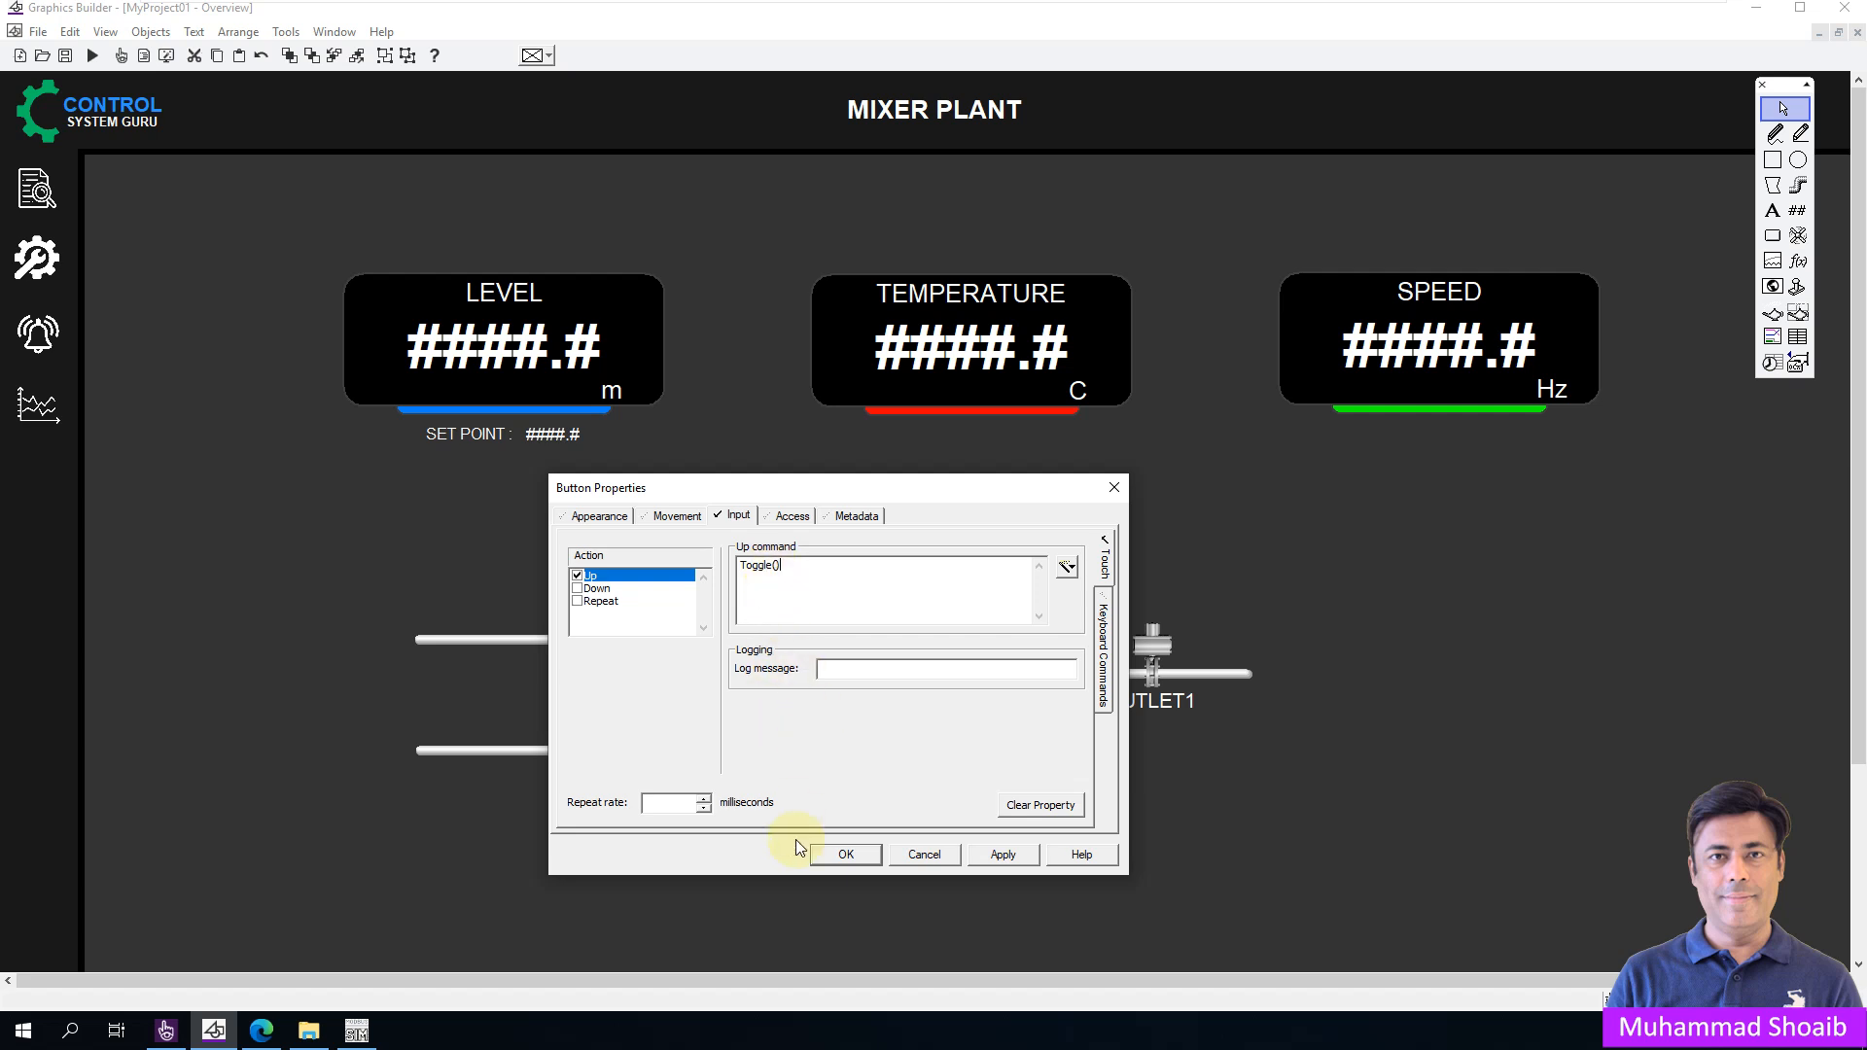
click(843, 854)
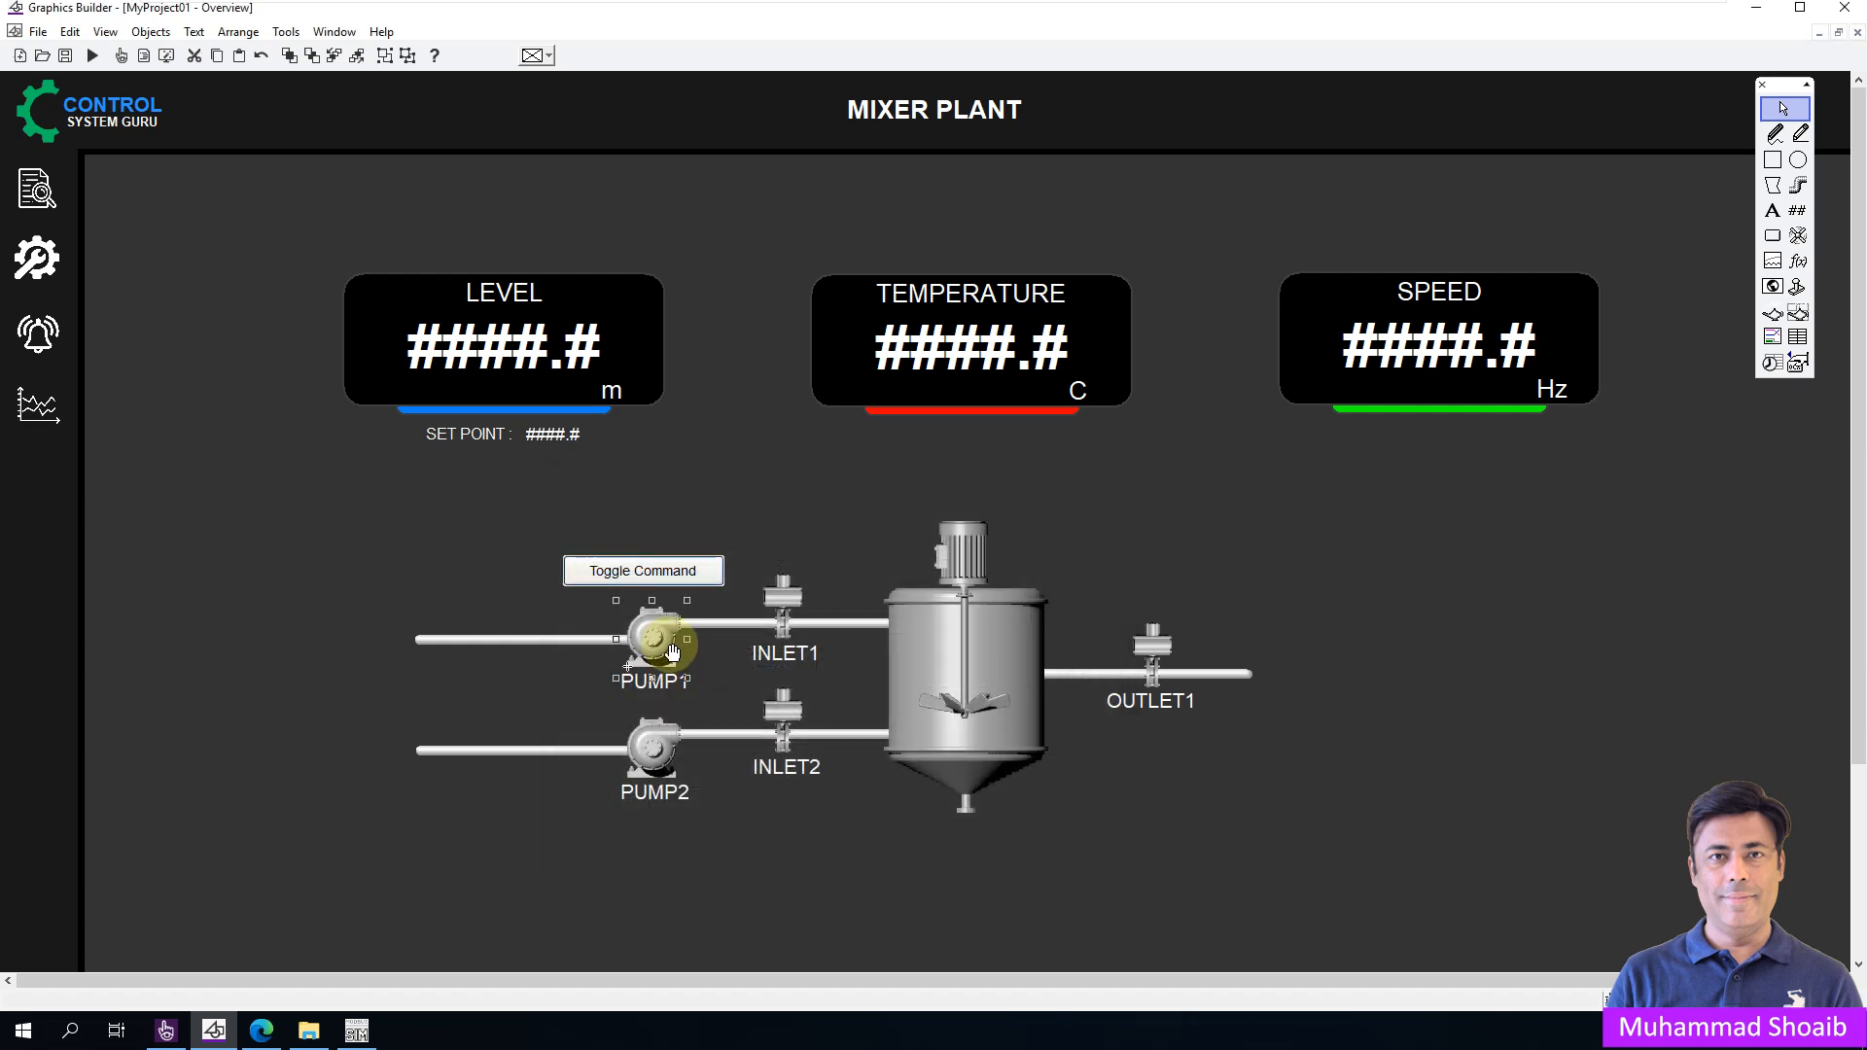
Copy the Motor_Run tag name from PUMP1's ON symbol field
double_click(669, 645)
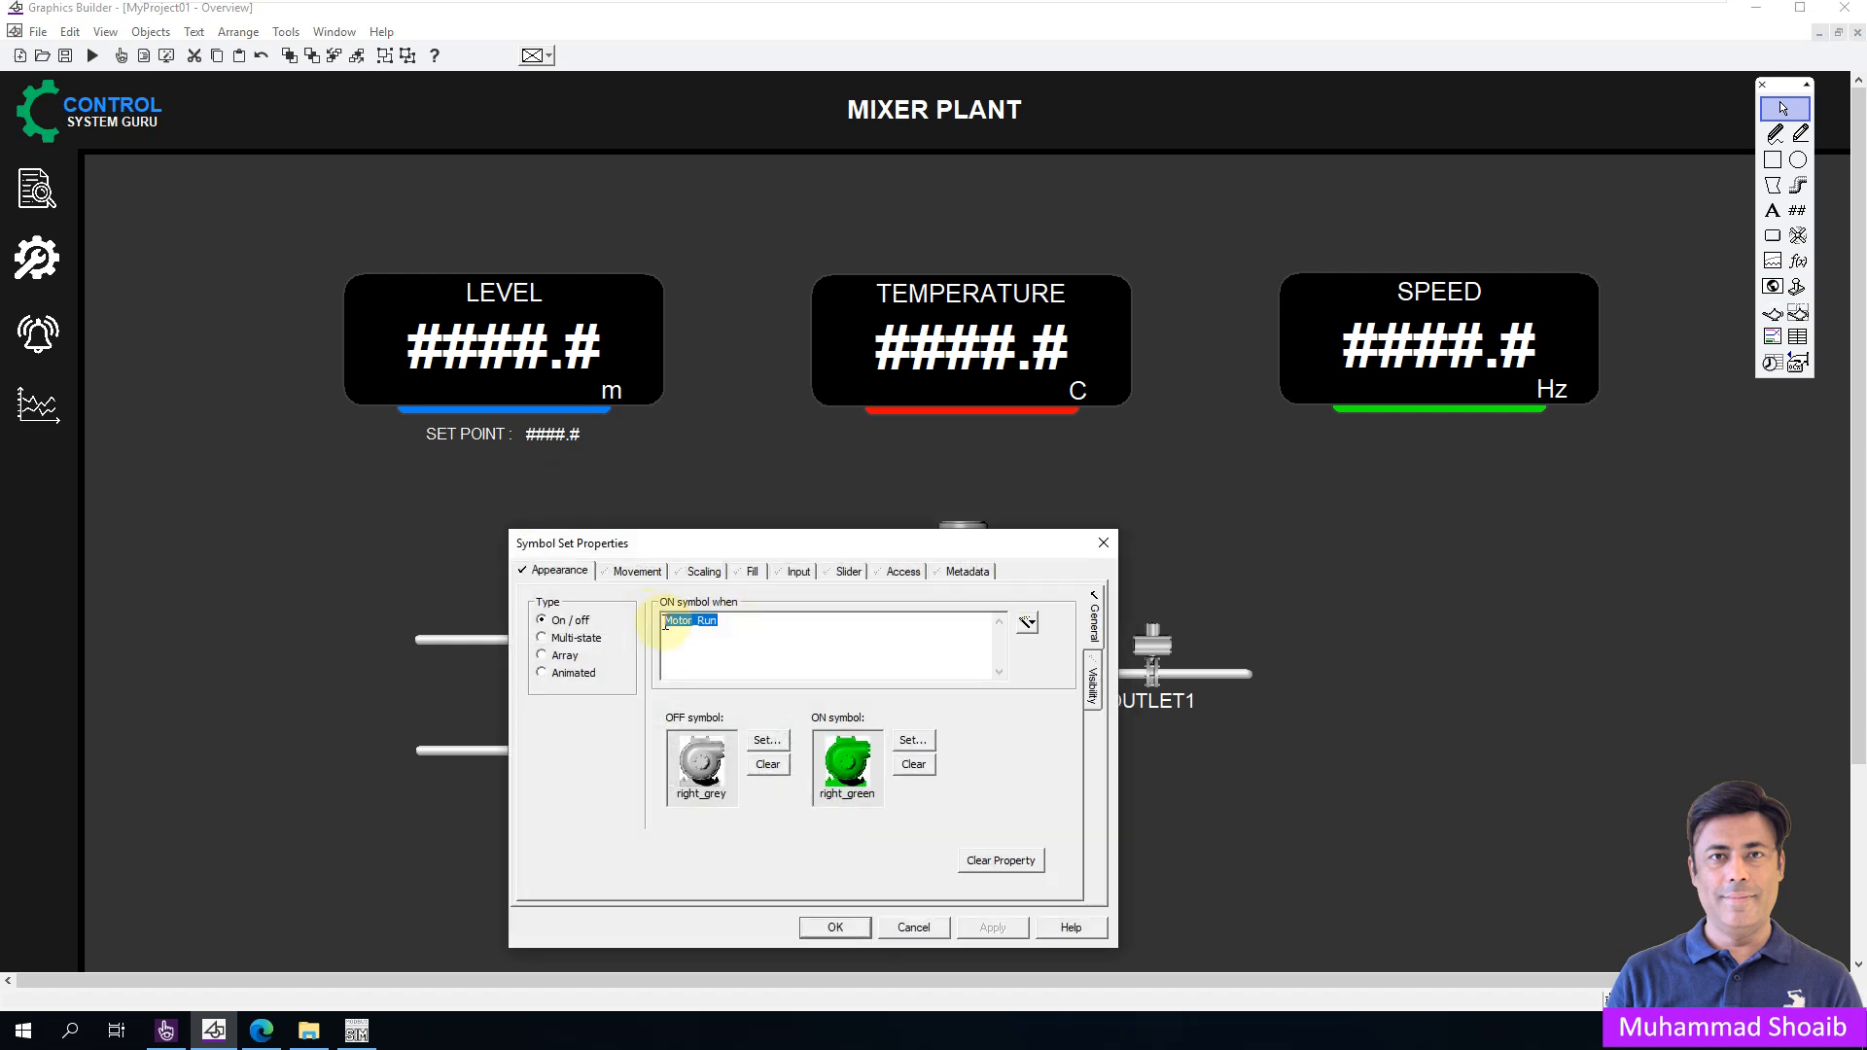
right_click(675, 628)
click(725, 680)
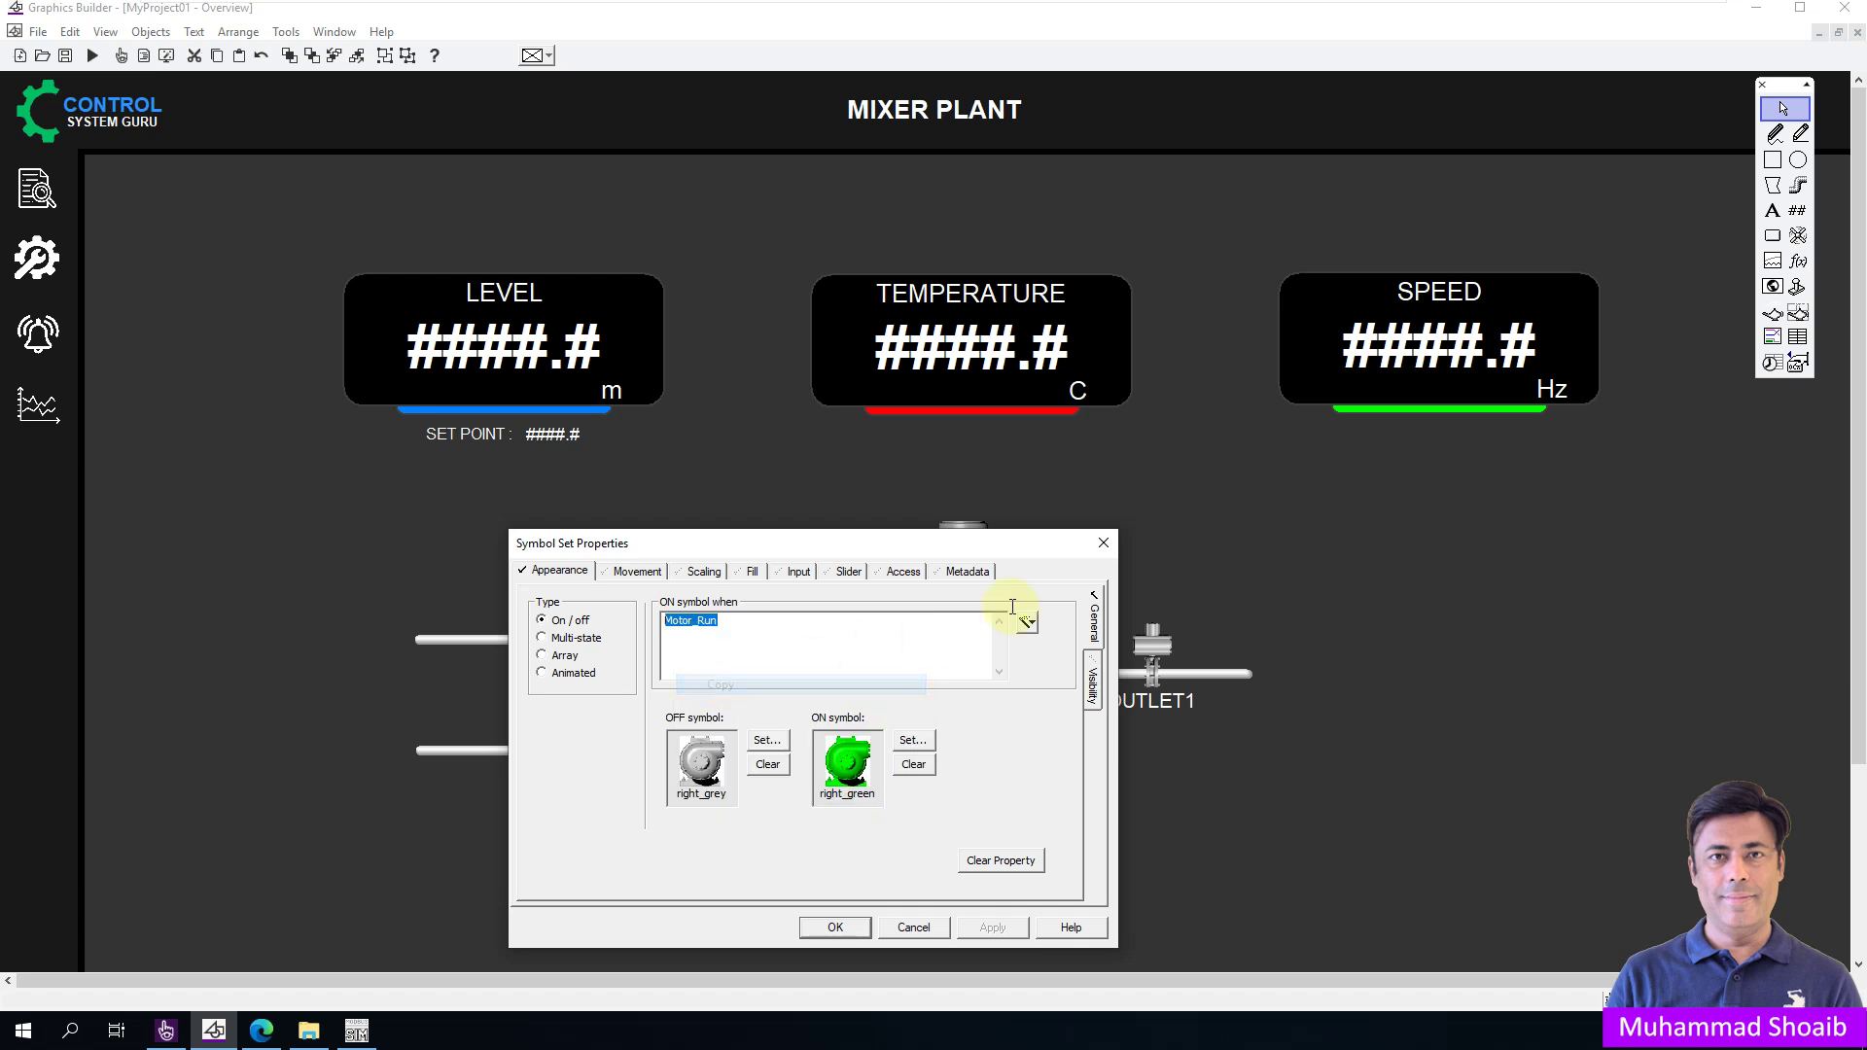
click(1118, 542)
Paste Motor_Run into the button's command so it reads Toggle(Motor_Run) and apply it
double_click(630, 557)
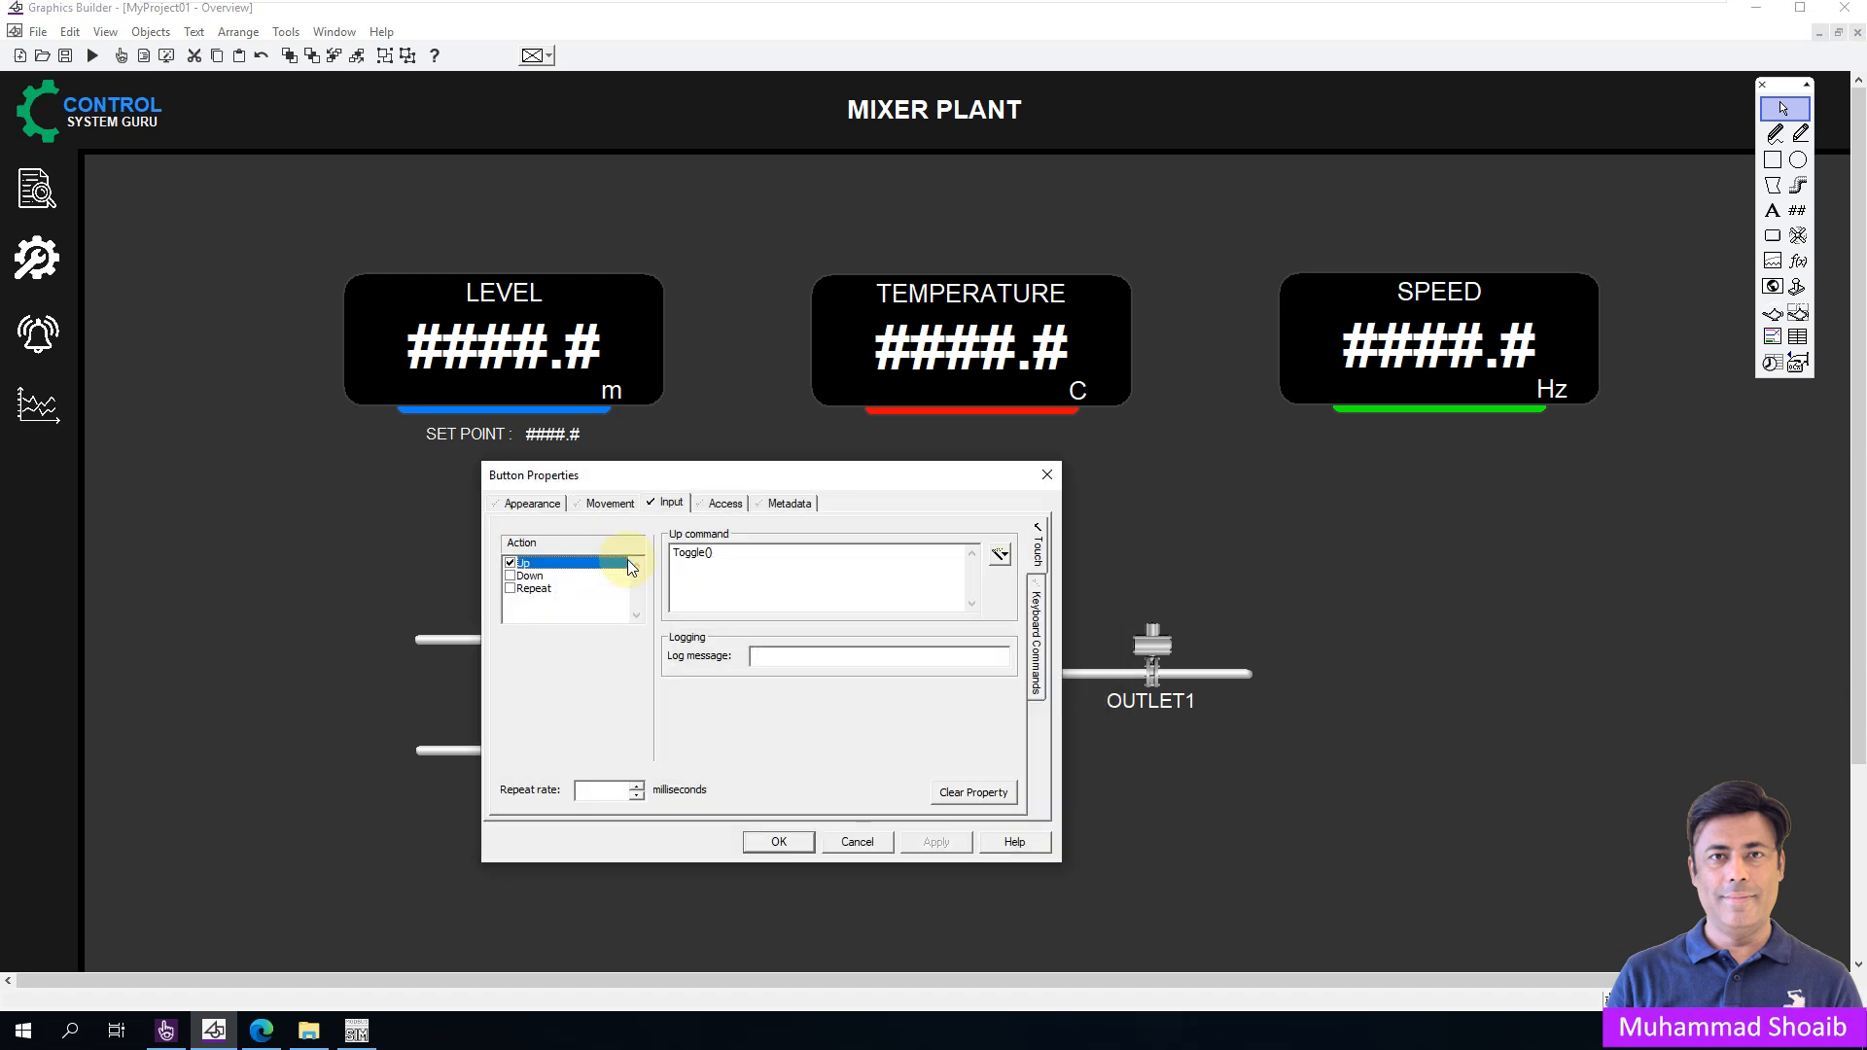
click(708, 553)
key(ctrl+v)
click(936, 842)
click(782, 840)
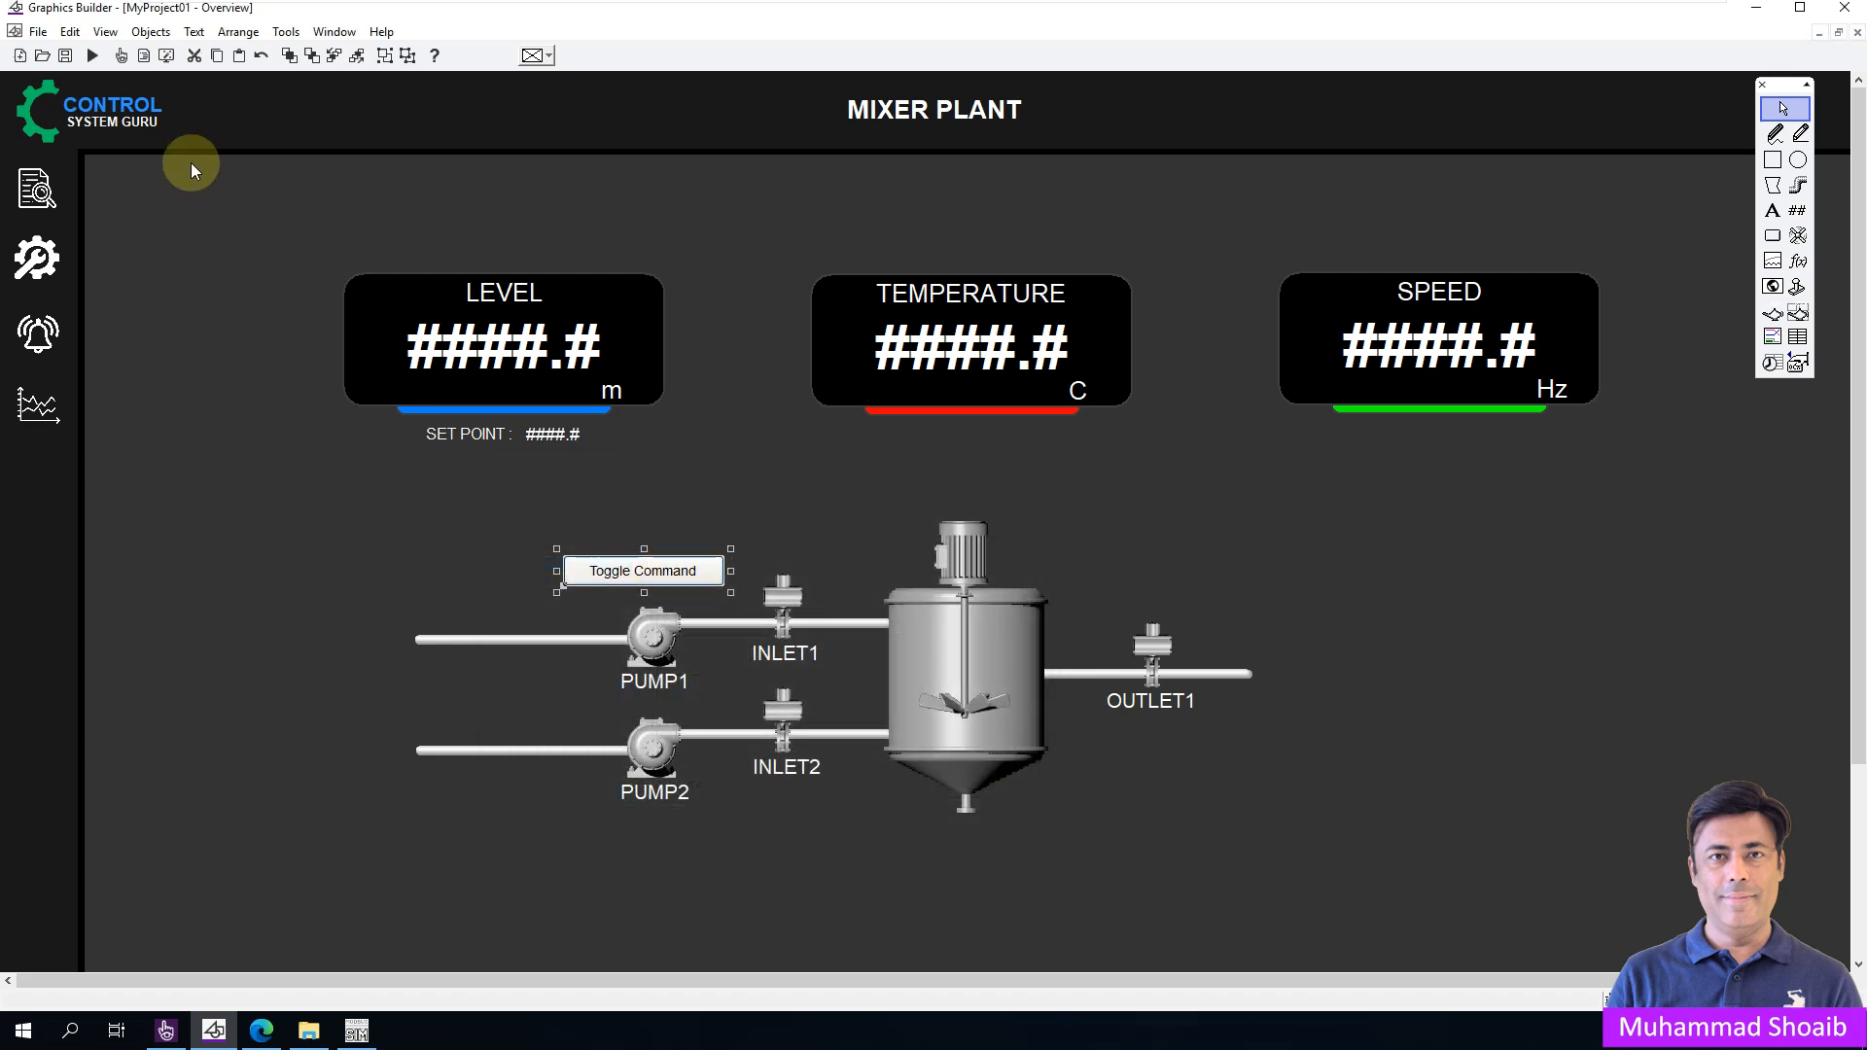
Close Graphics Builder, compile MyProject01 and run the active project
click(1841, 32)
click(1757, 8)
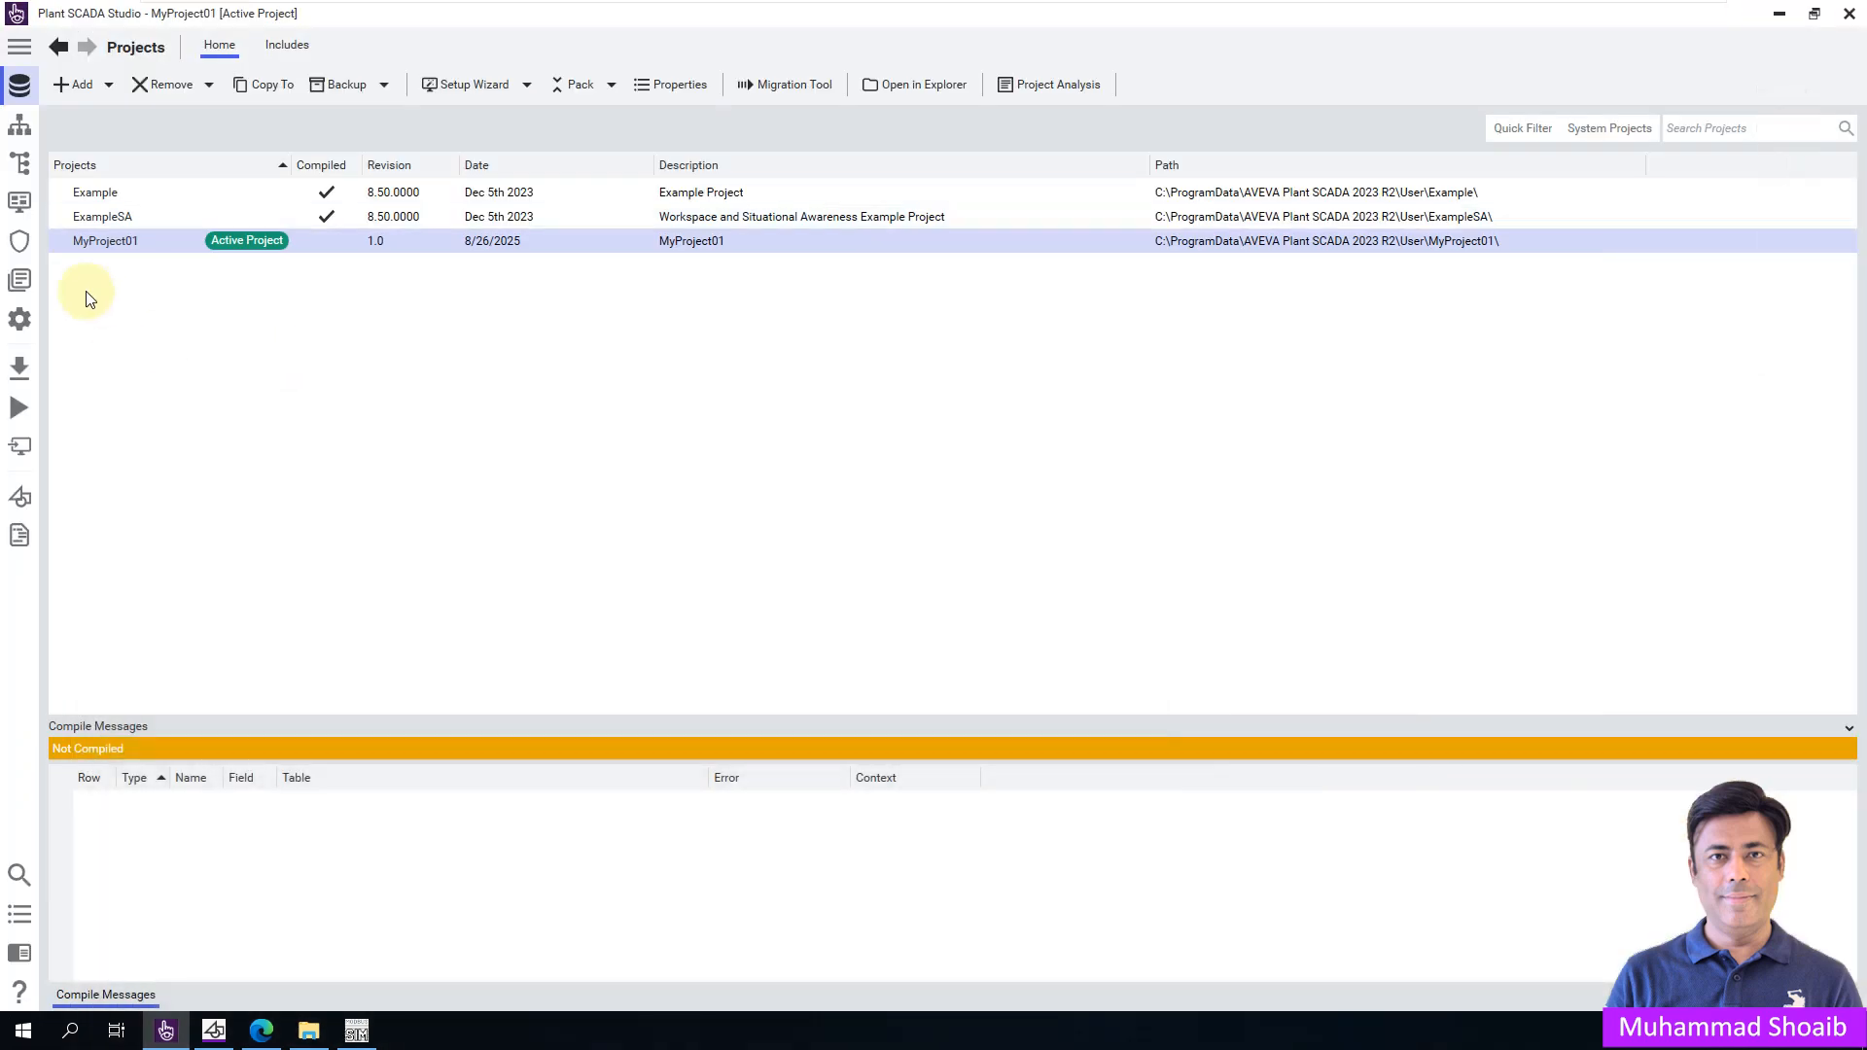
click(19, 366)
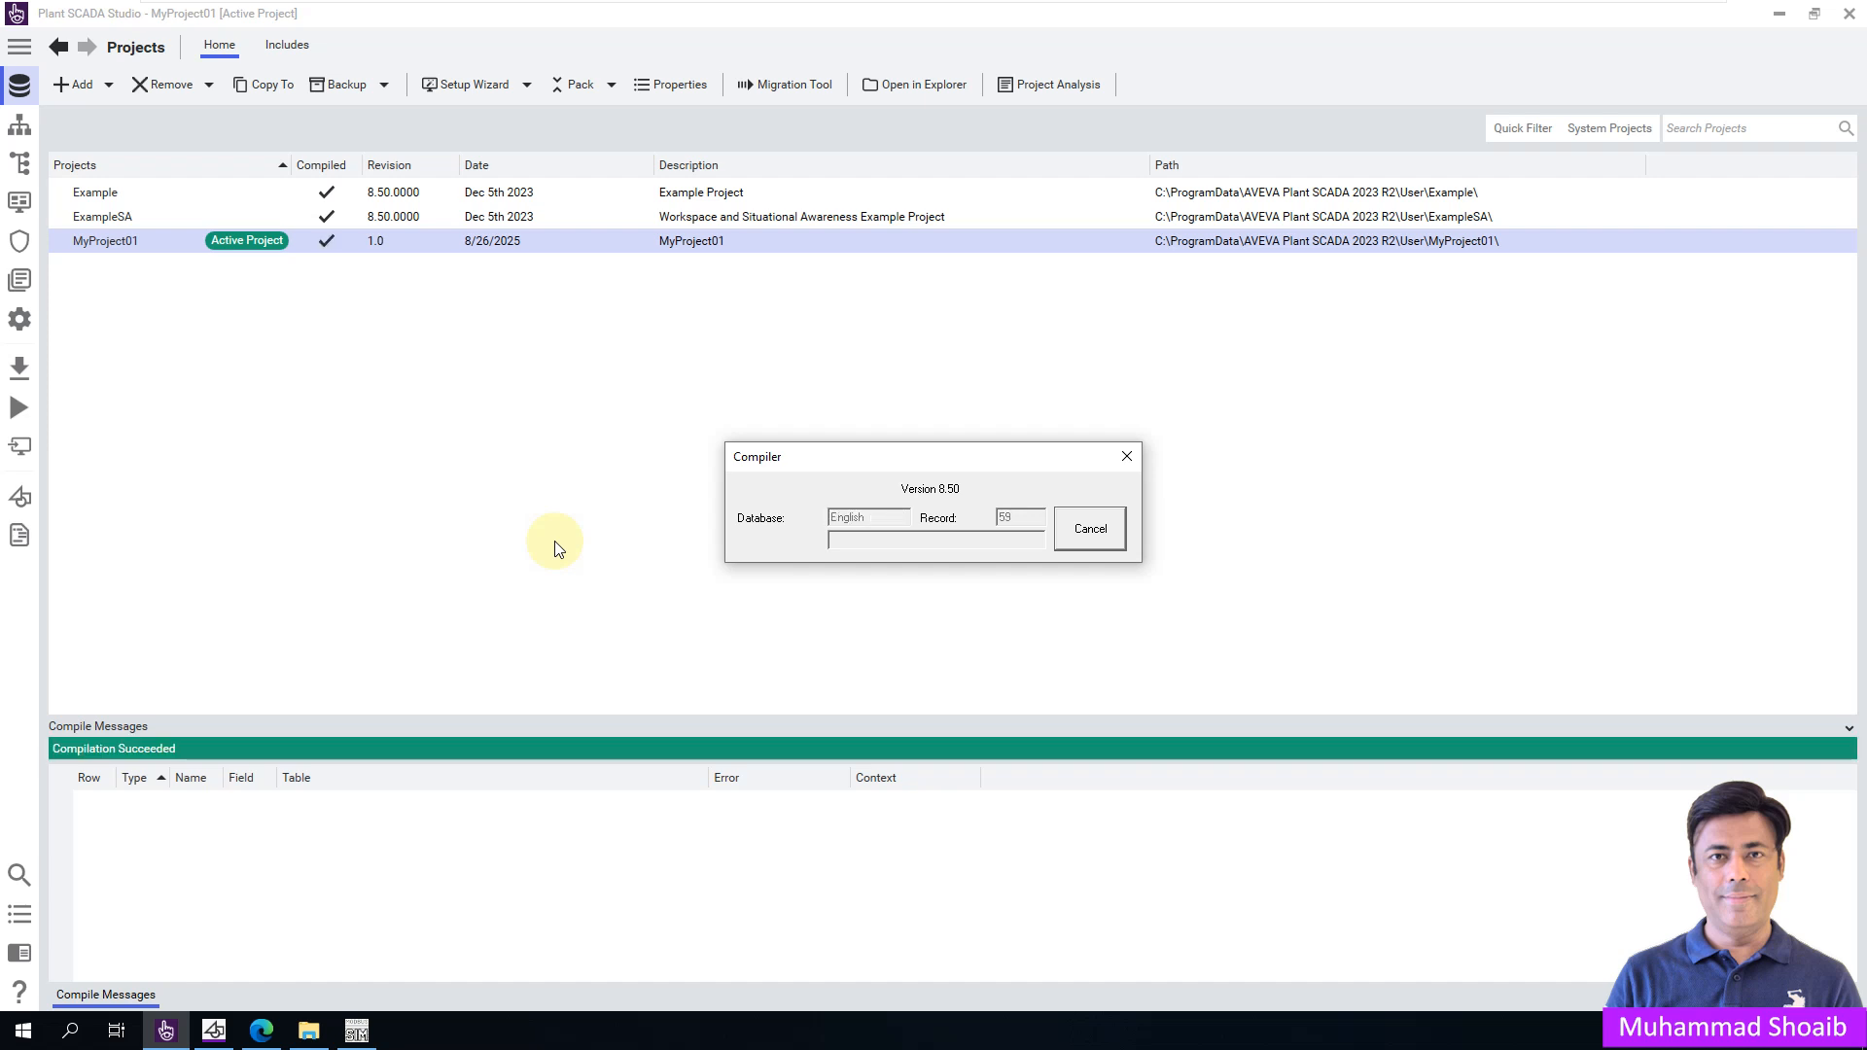
click(25, 411)
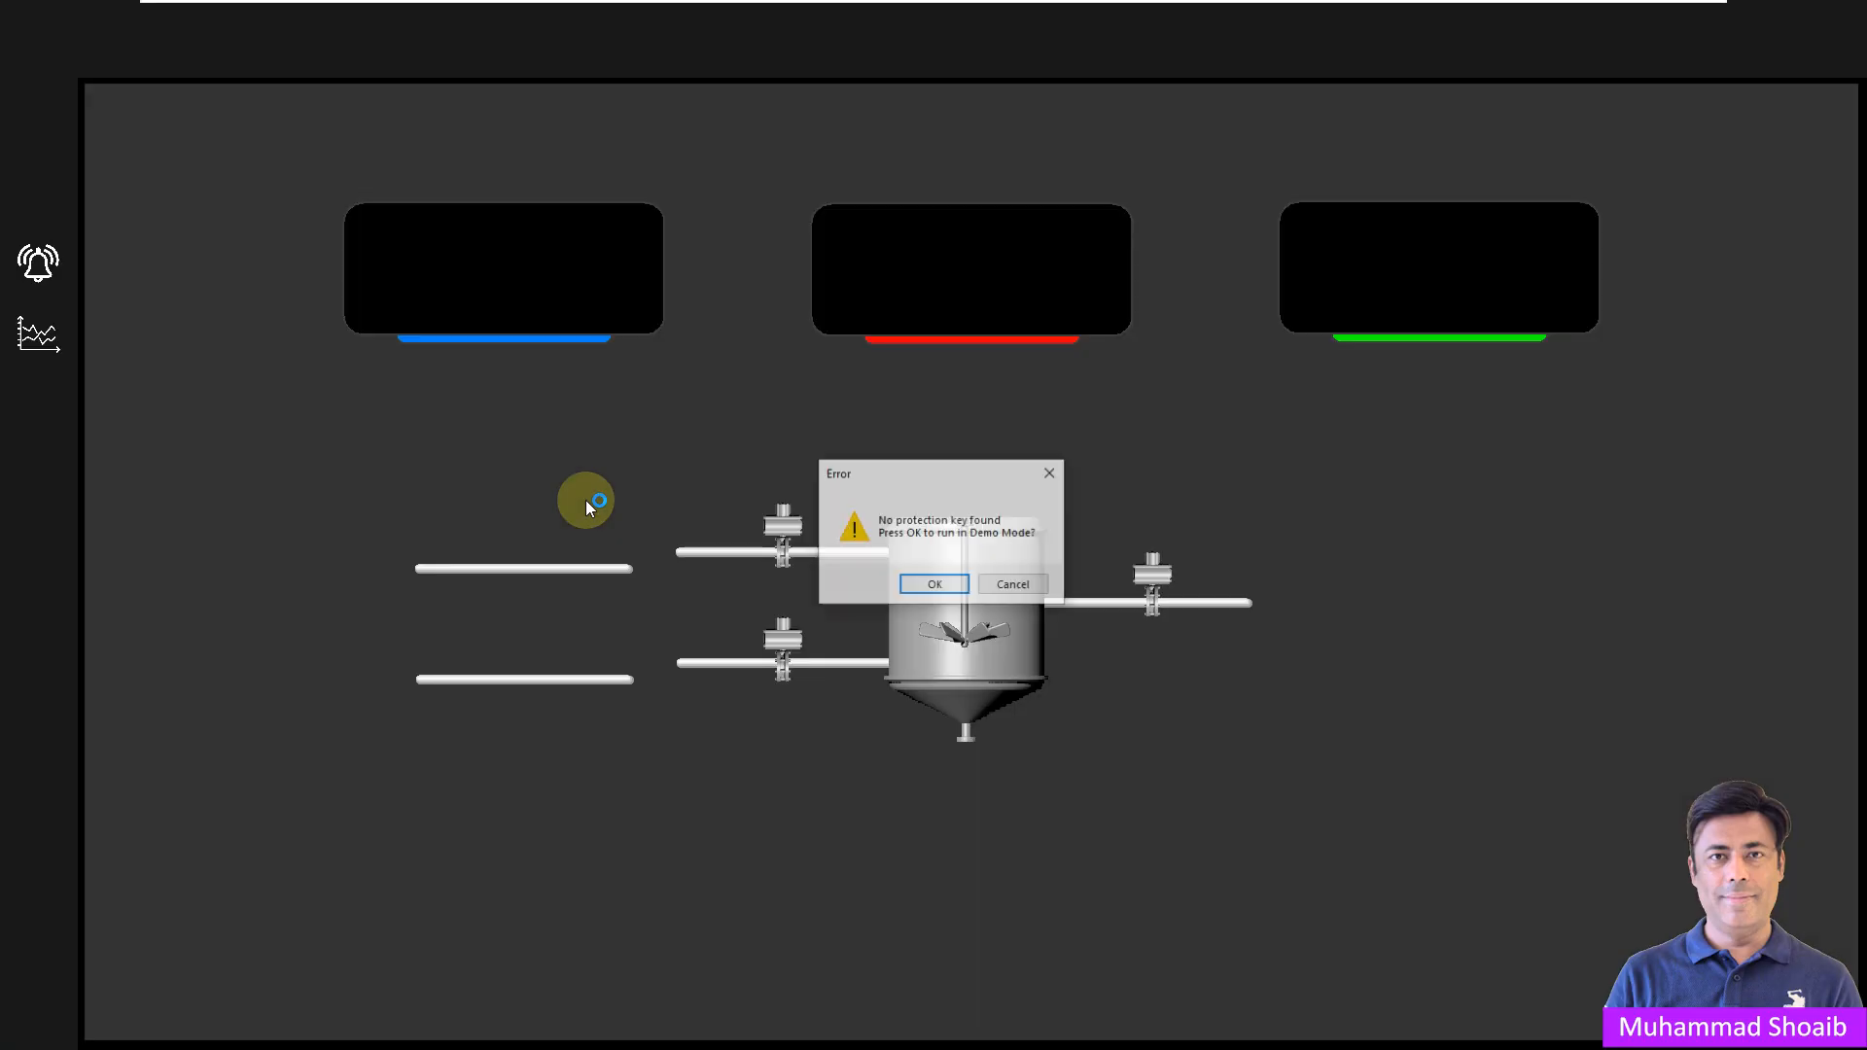
Accept demo mode, then switch PUMP1 on and off twice with the Toggle Command button
click(934, 629)
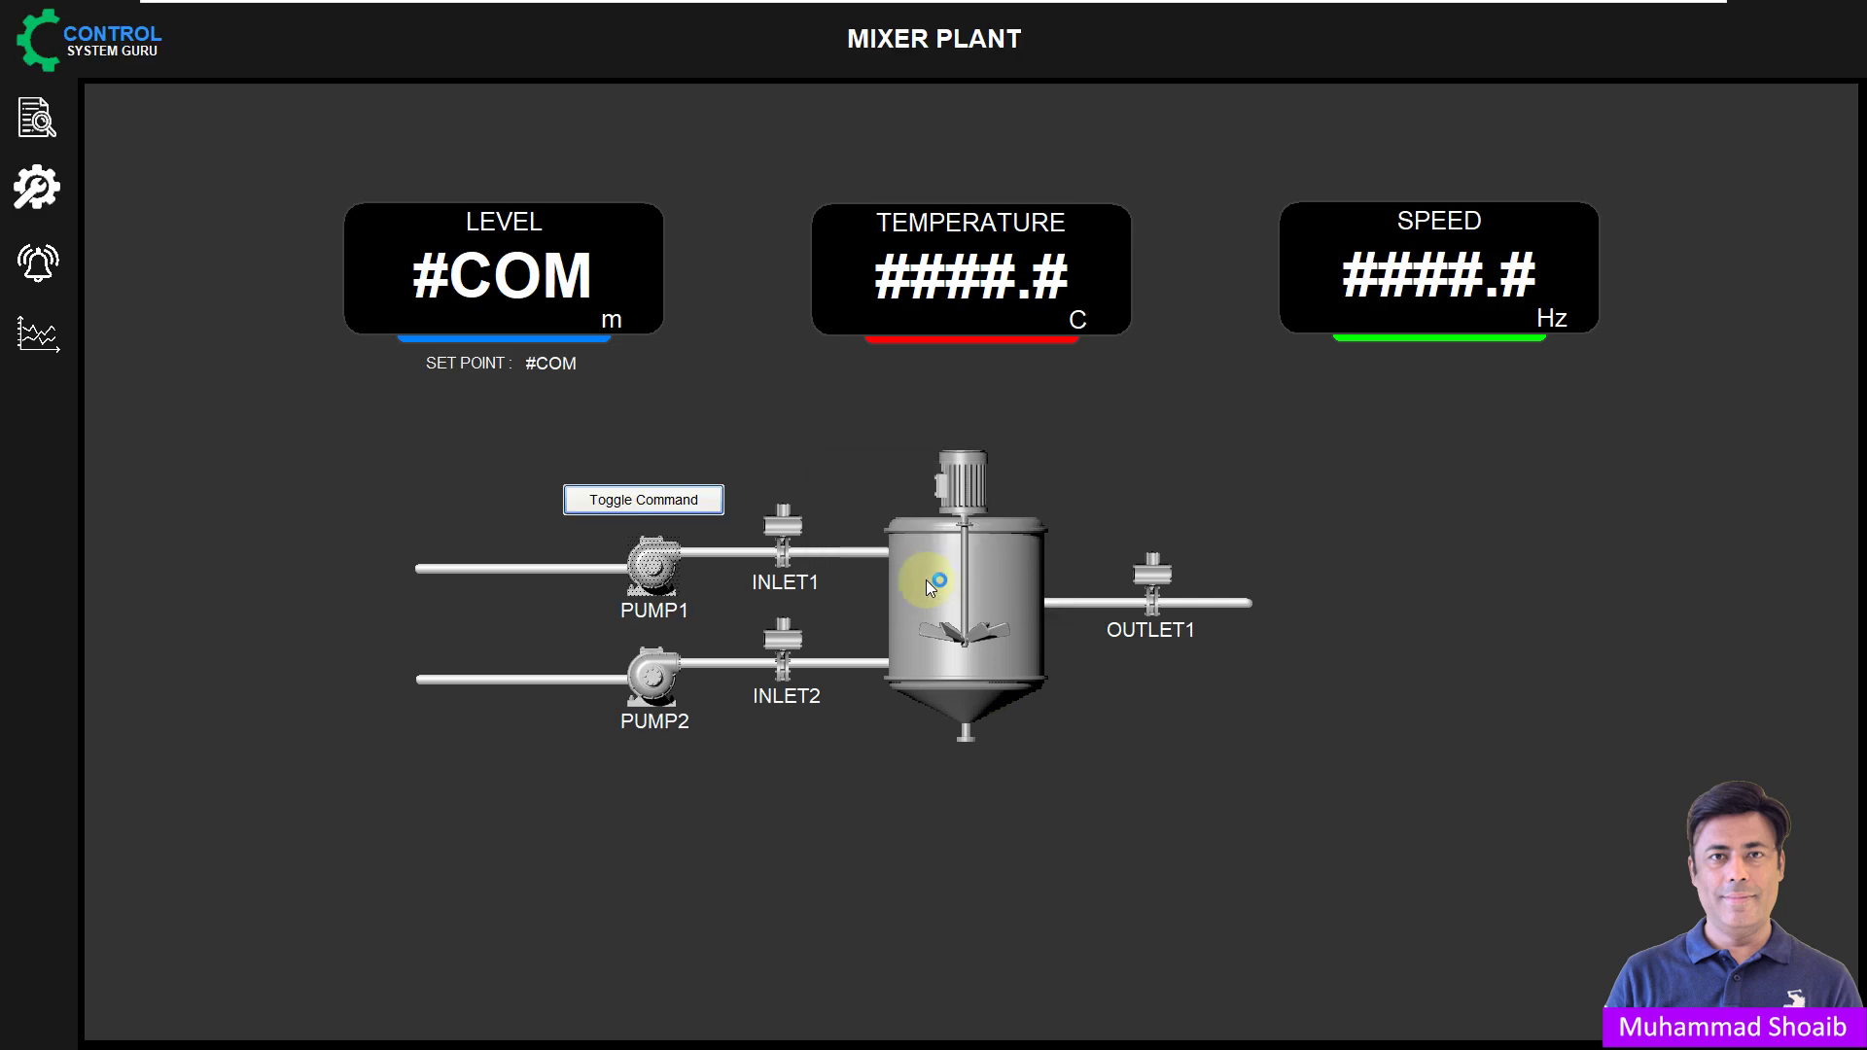
click(699, 503)
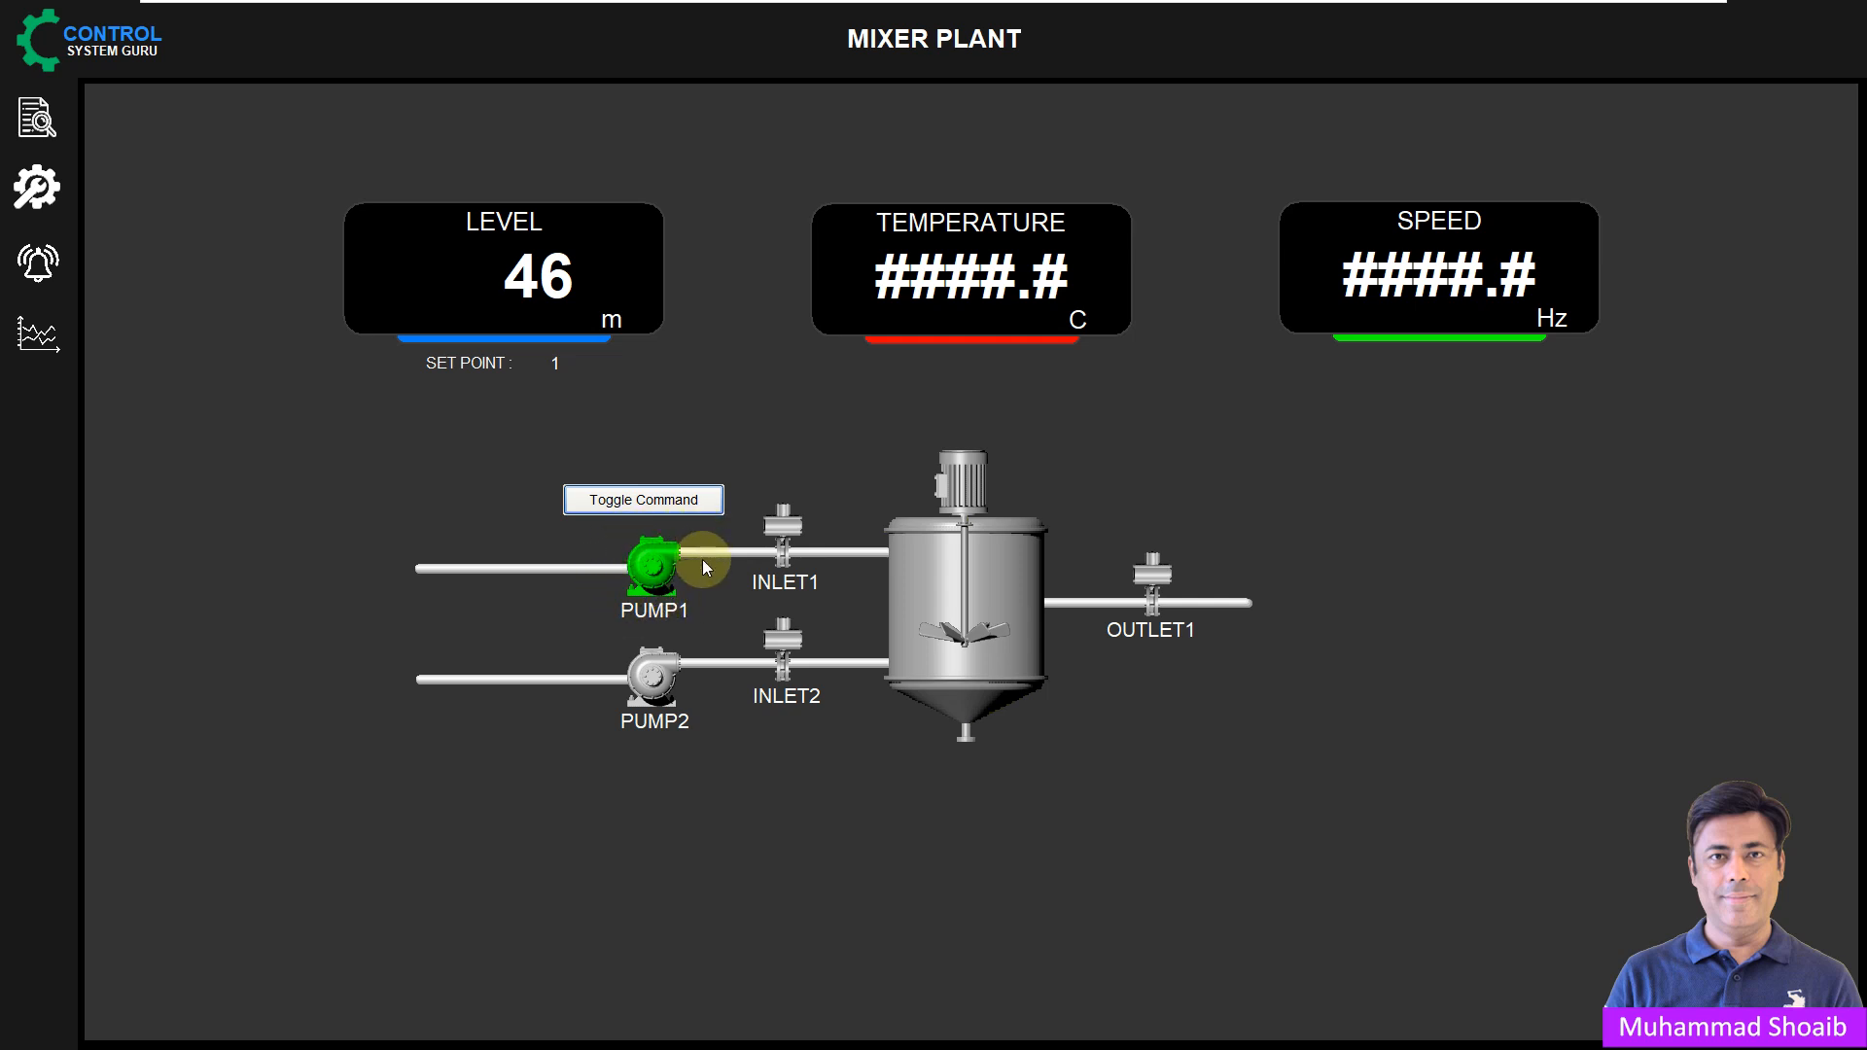
click(690, 504)
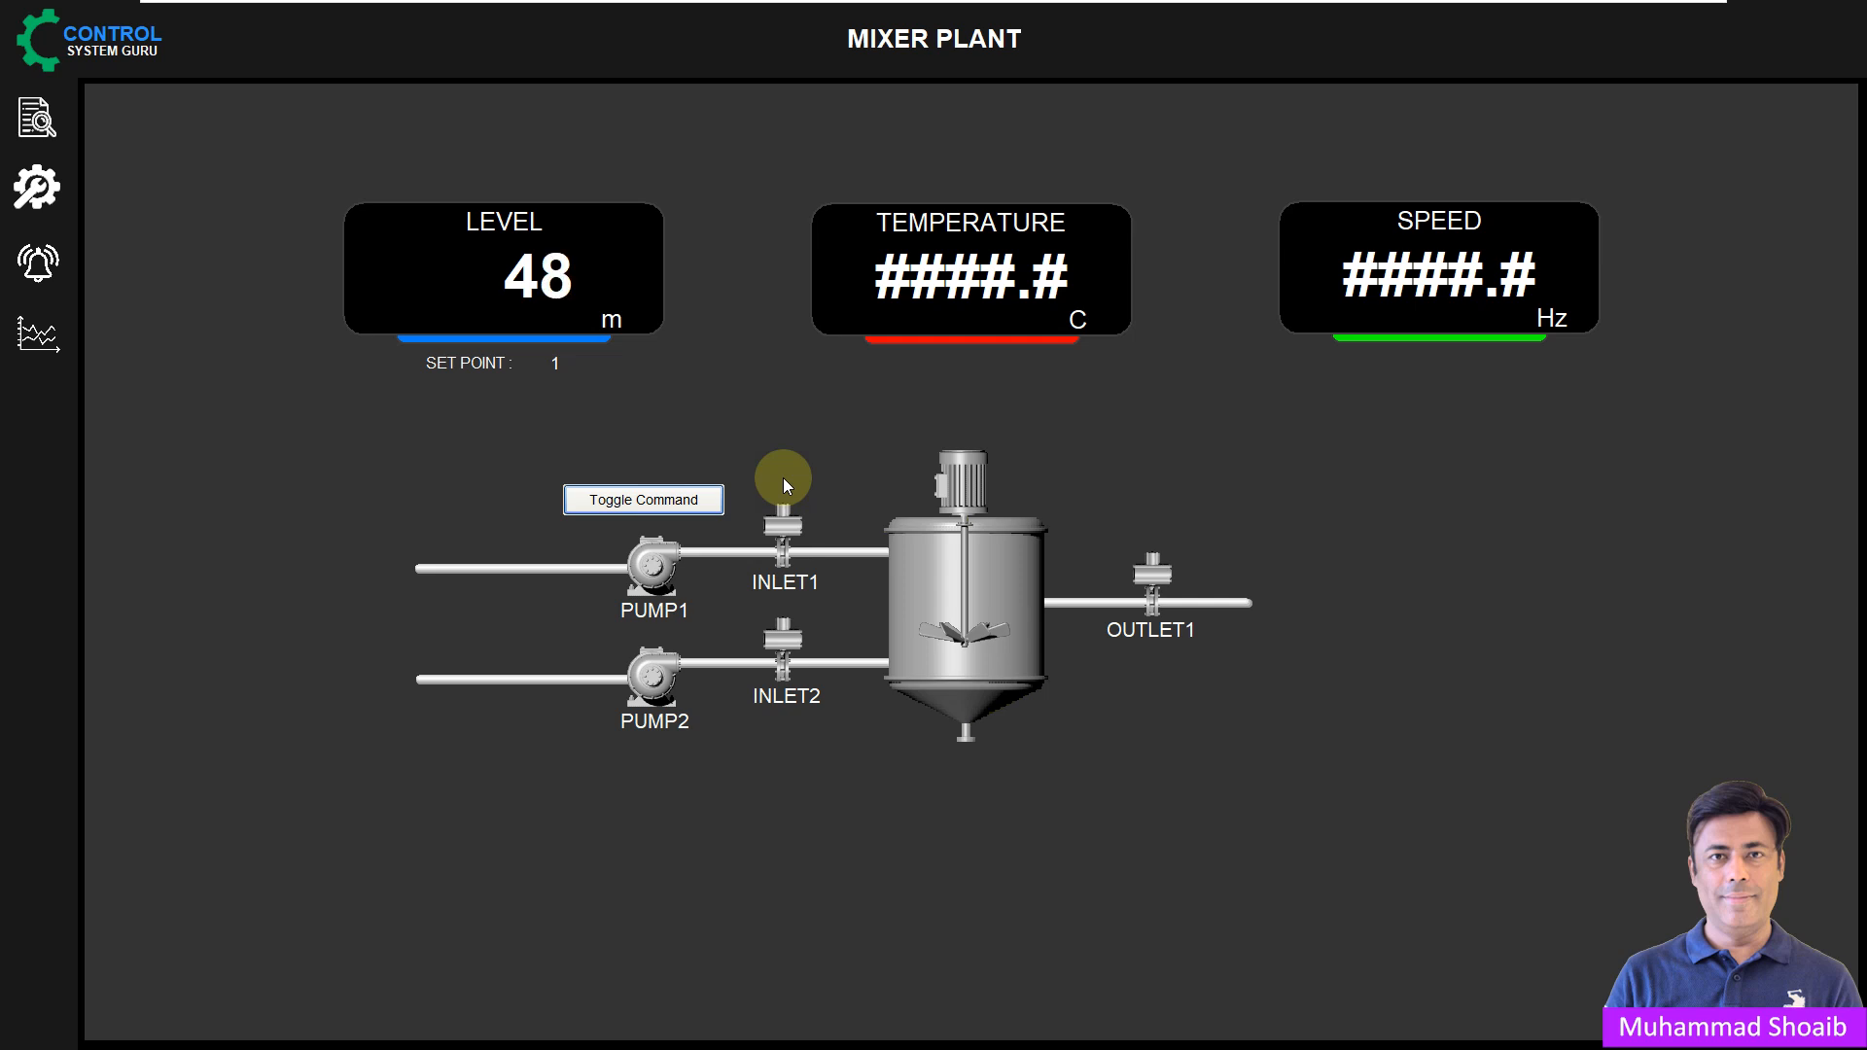
click(700, 502)
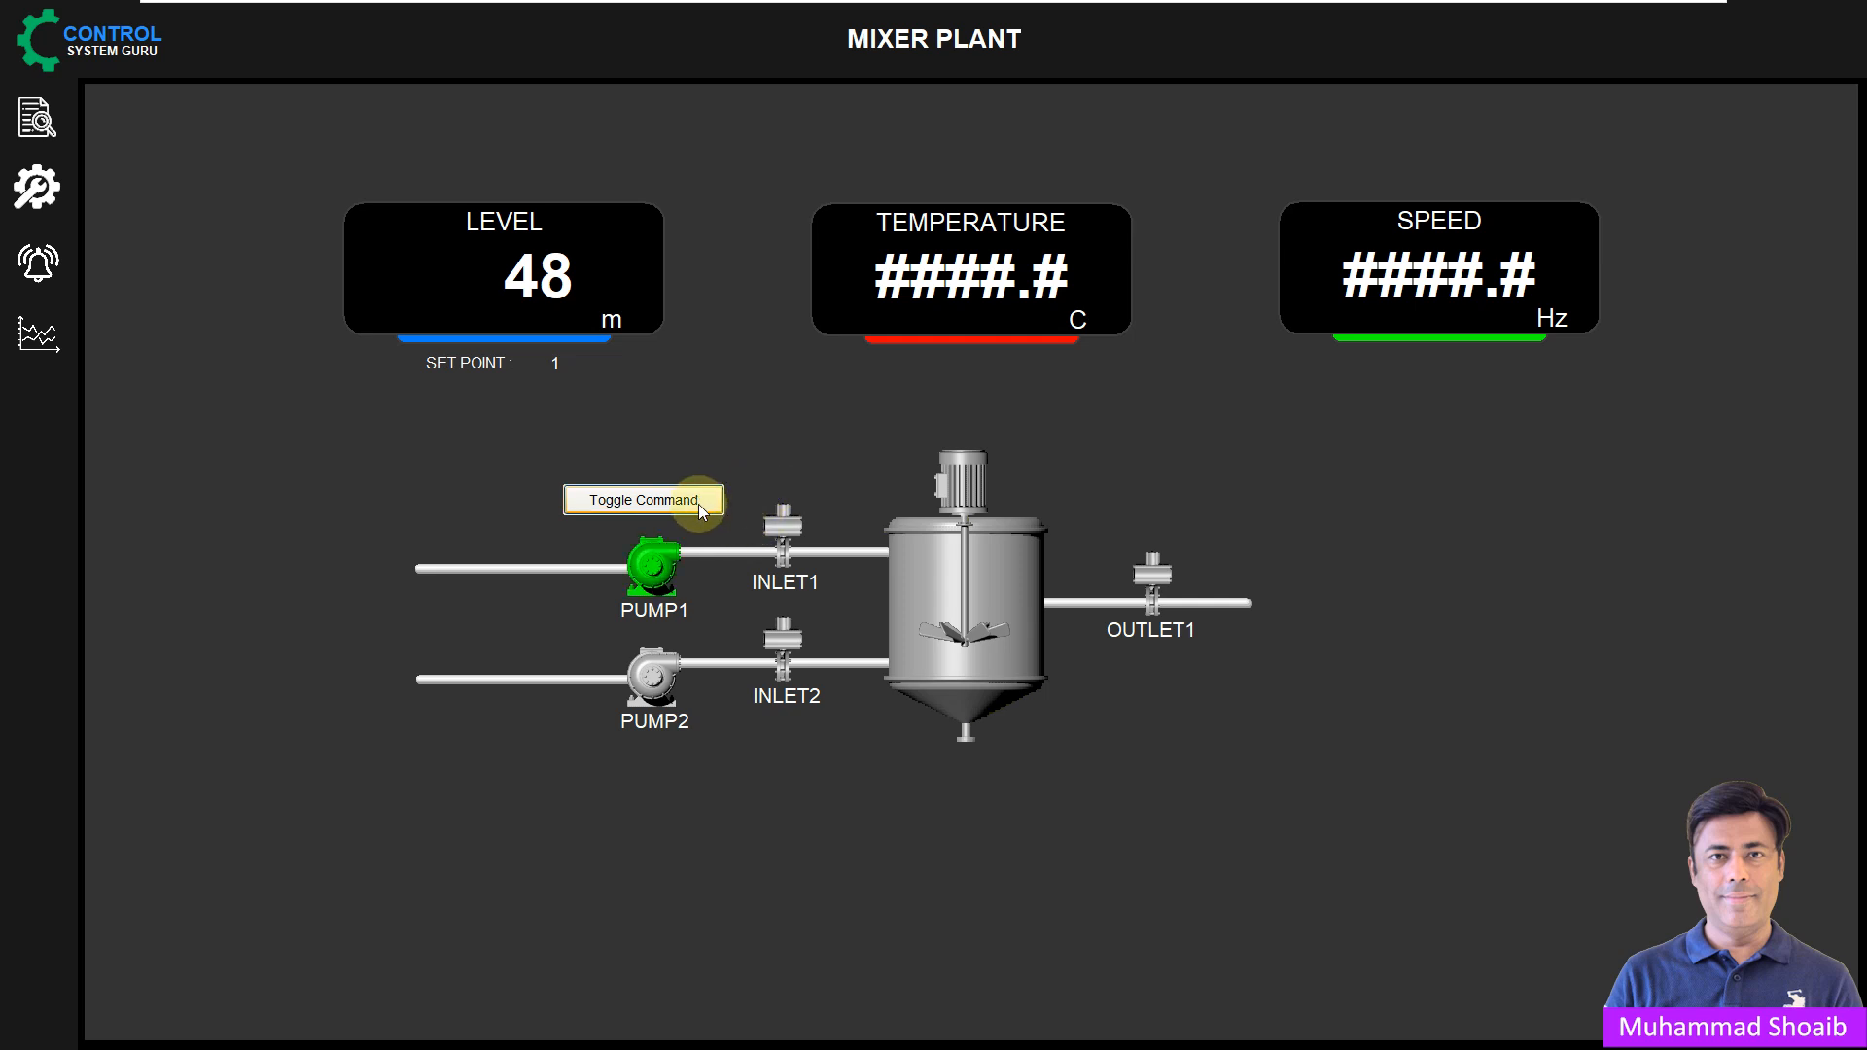
click(633, 501)
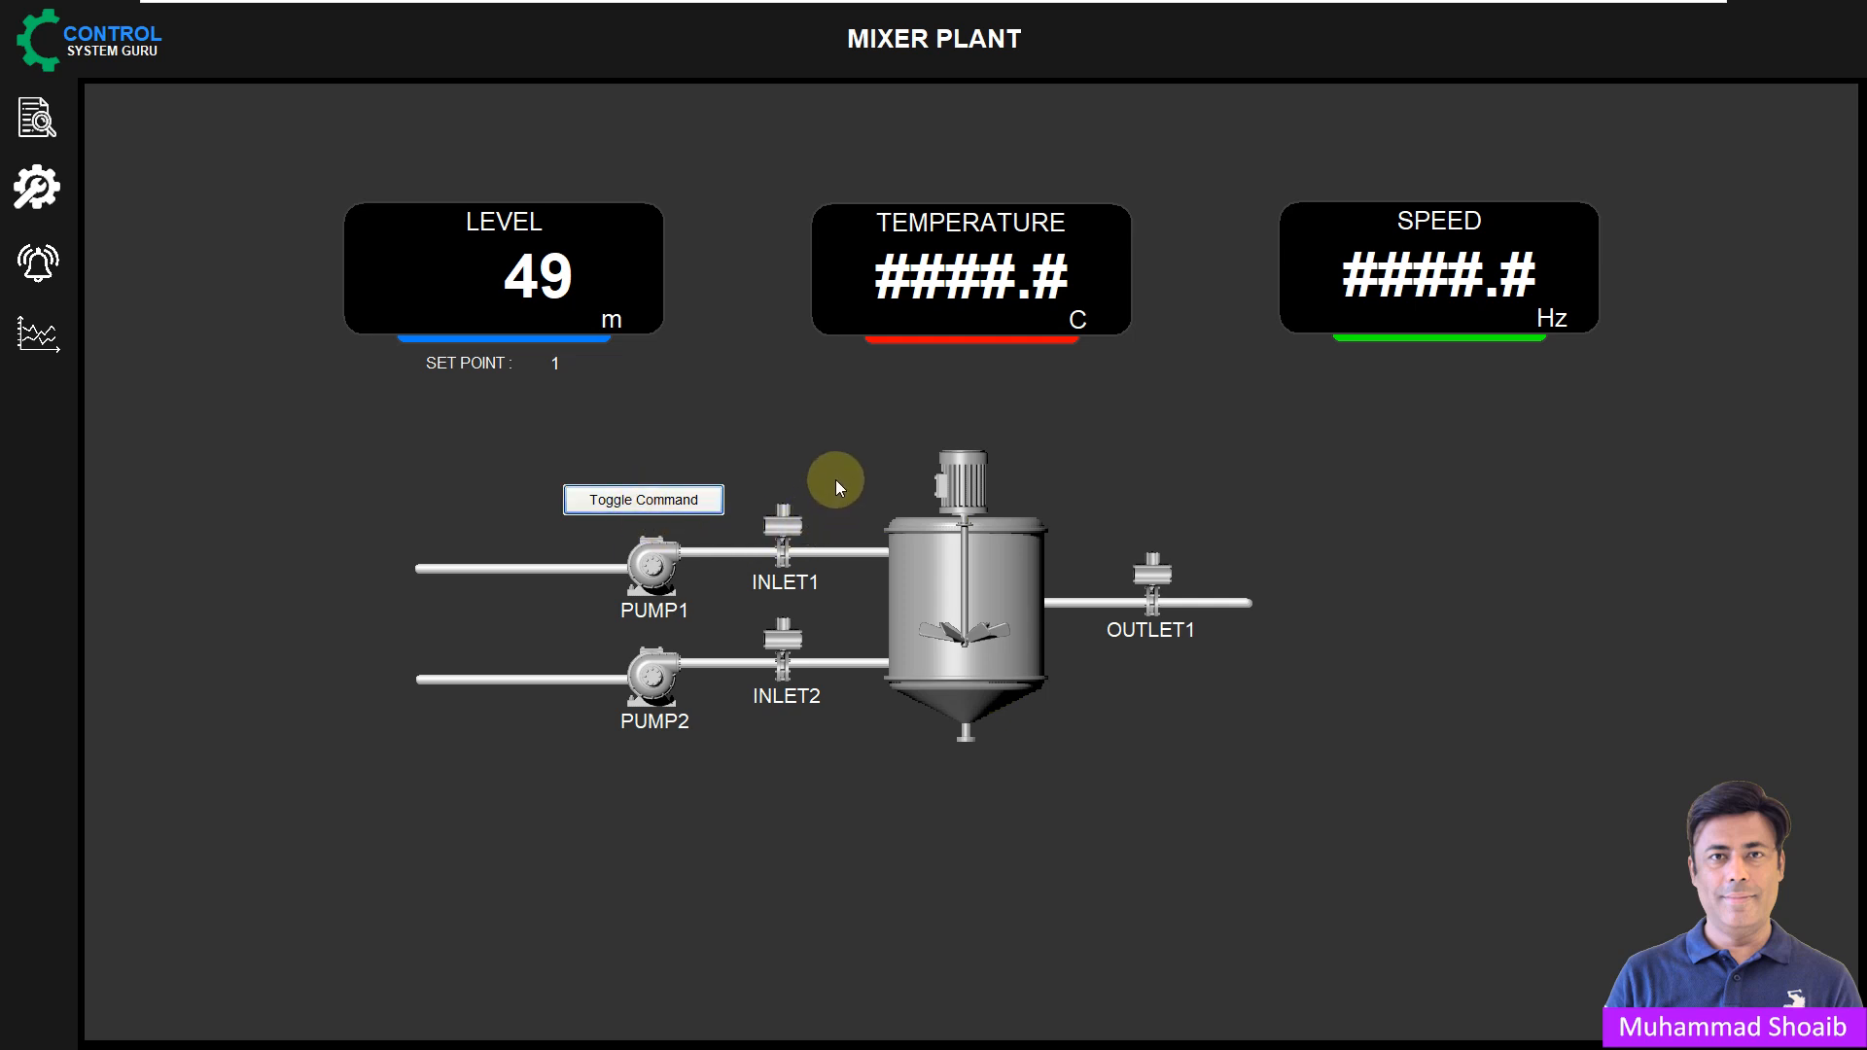